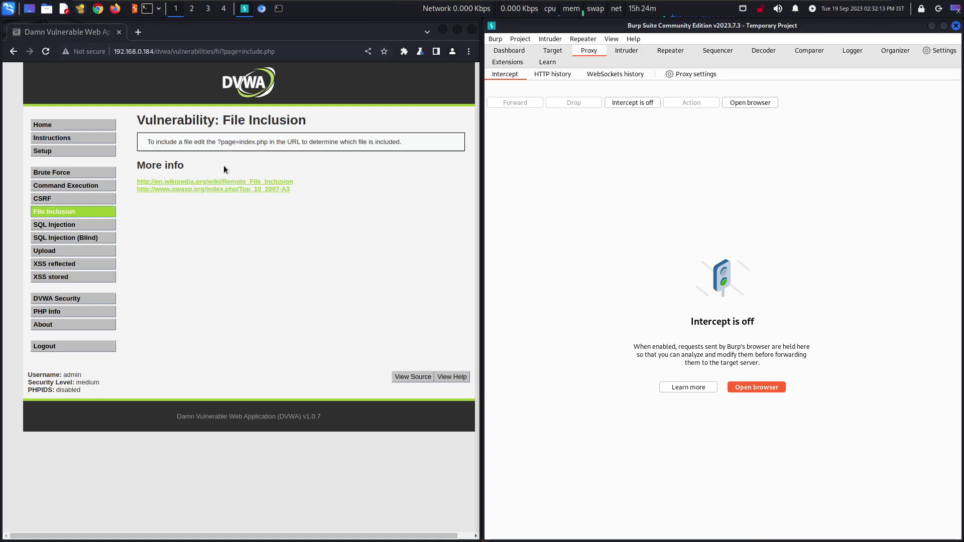
Highlight the File Inclusion page heading while explaining the exercise
left_click_drag(145, 119, 318, 118)
left_click(319, 118)
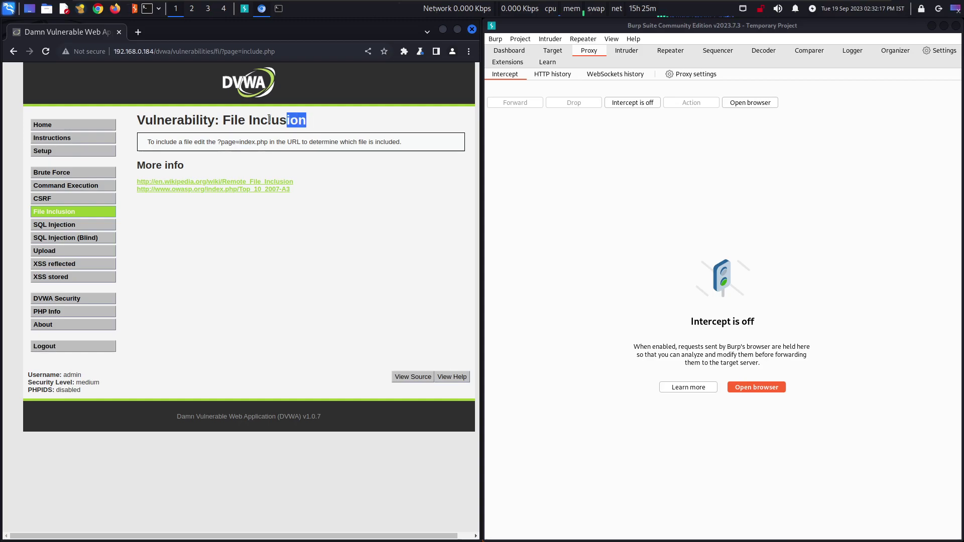
left_click_drag(269, 119, 128, 121)
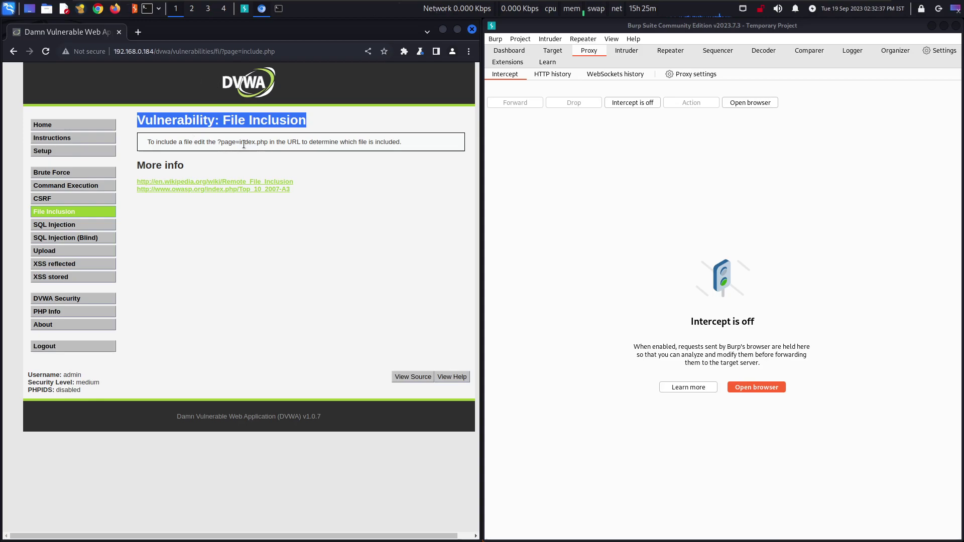
left_click_drag(332, 128, 136, 121)
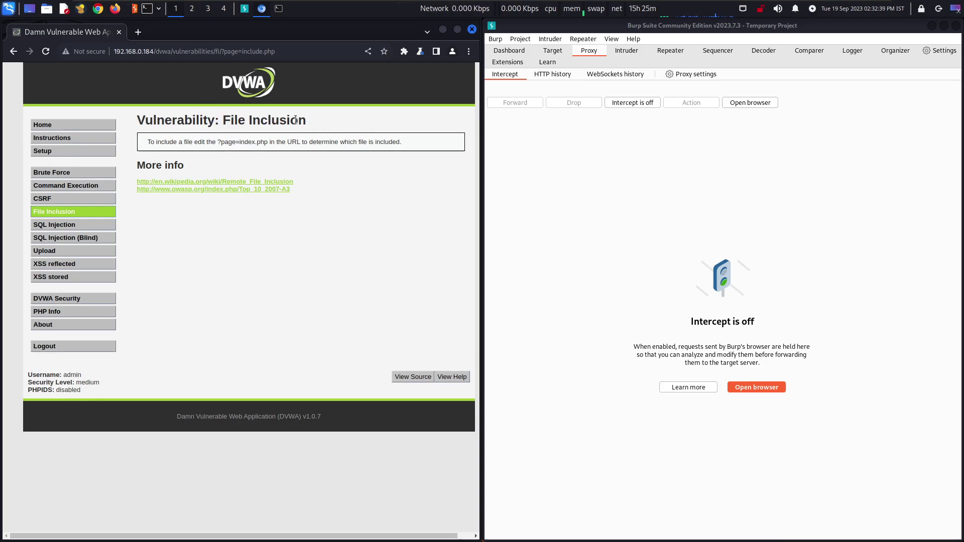
Set DVWA security to low, return to File Inclusion, and select the page parameter's file name
left_click(130, 121)
left_click(72, 299)
left_click(147, 207)
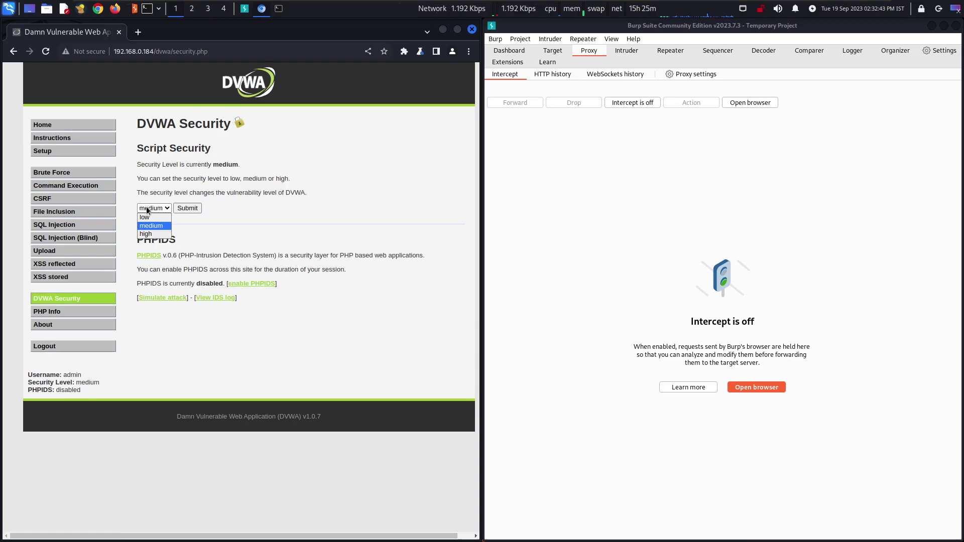
left_click(148, 218)
left_click(184, 208)
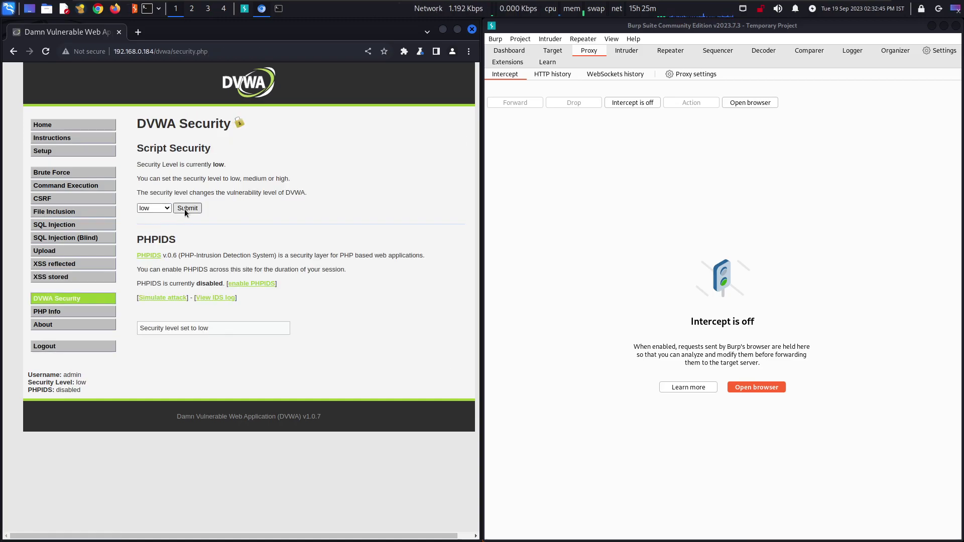
left_click(56, 210)
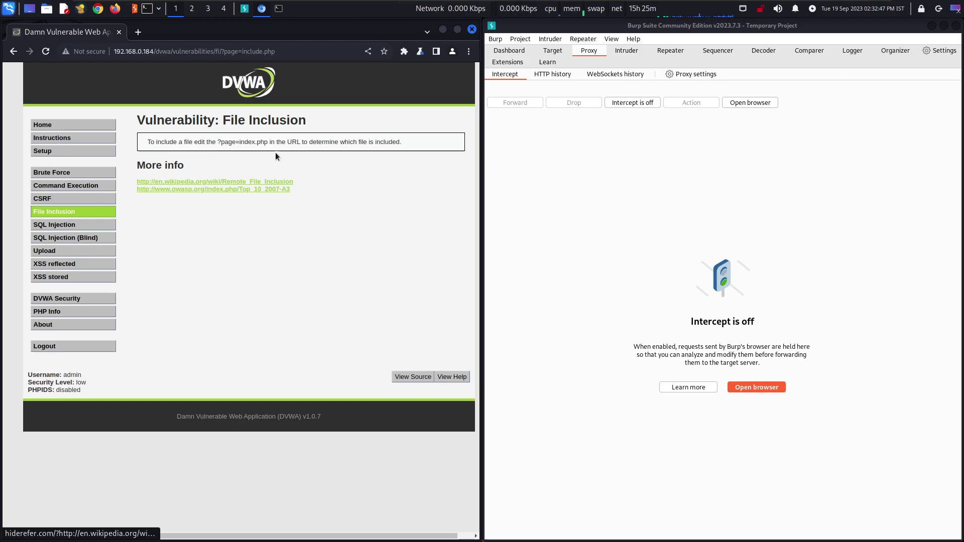
left_click_drag(285, 52, 239, 52)
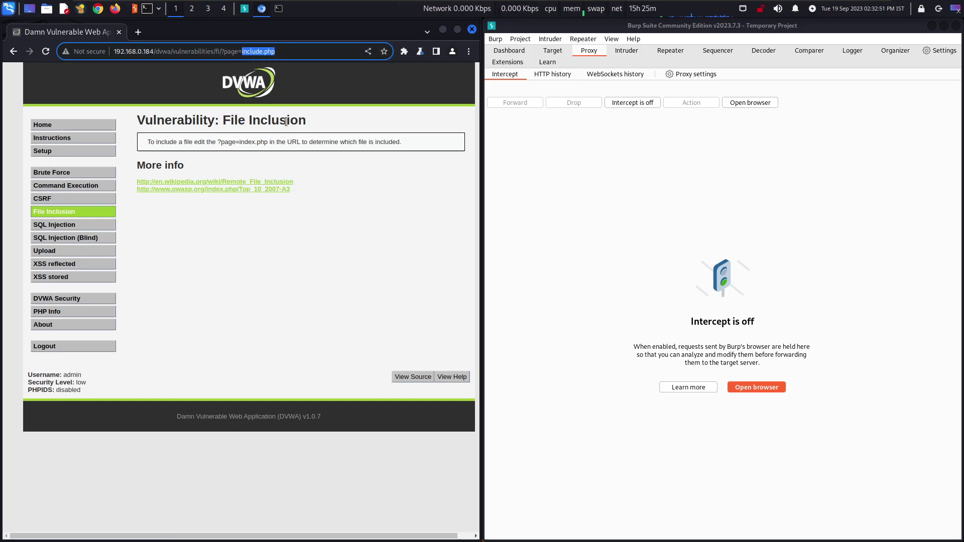
Switch DVWA security to medium and select the included file name in the URL
left_click(81, 298)
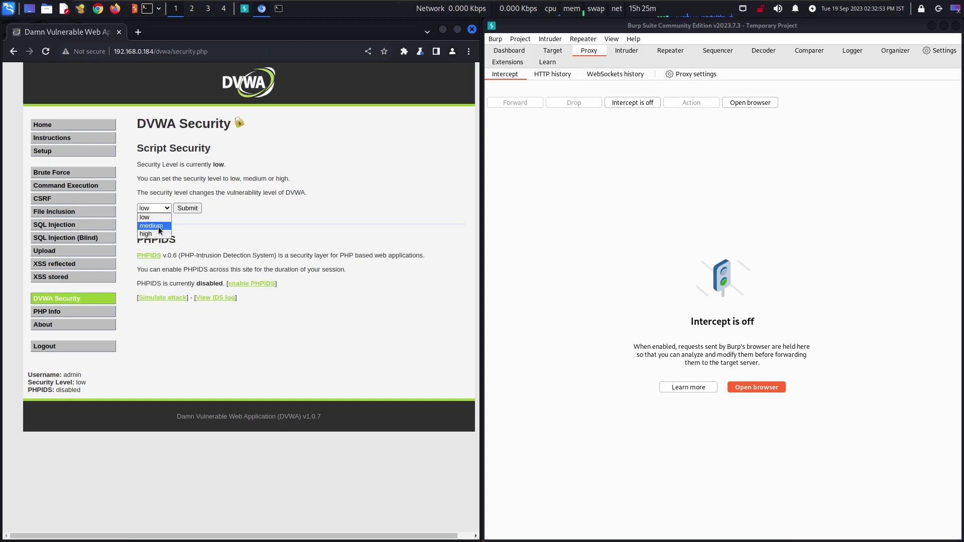
left_click(158, 227)
left_click(188, 209)
left_click(47, 214)
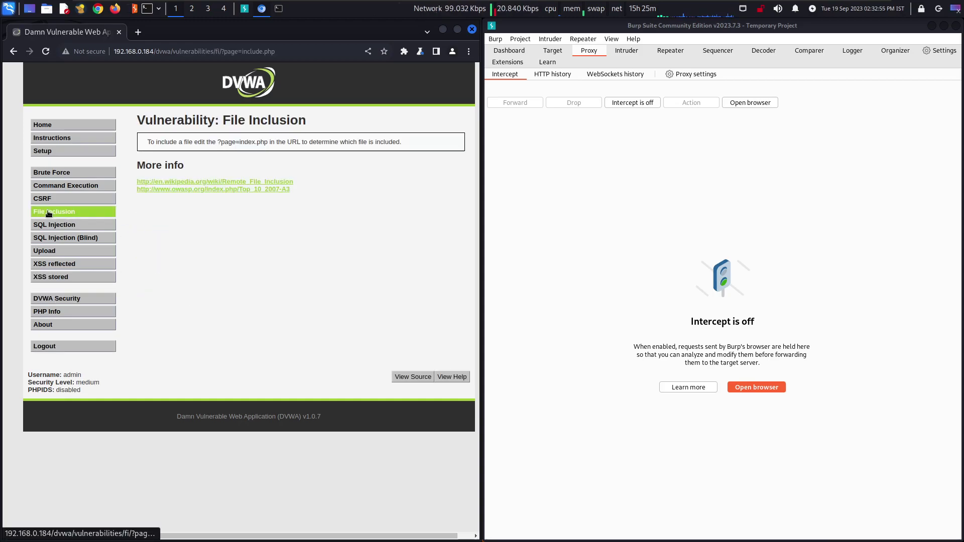
left_click_drag(275, 51, 240, 52)
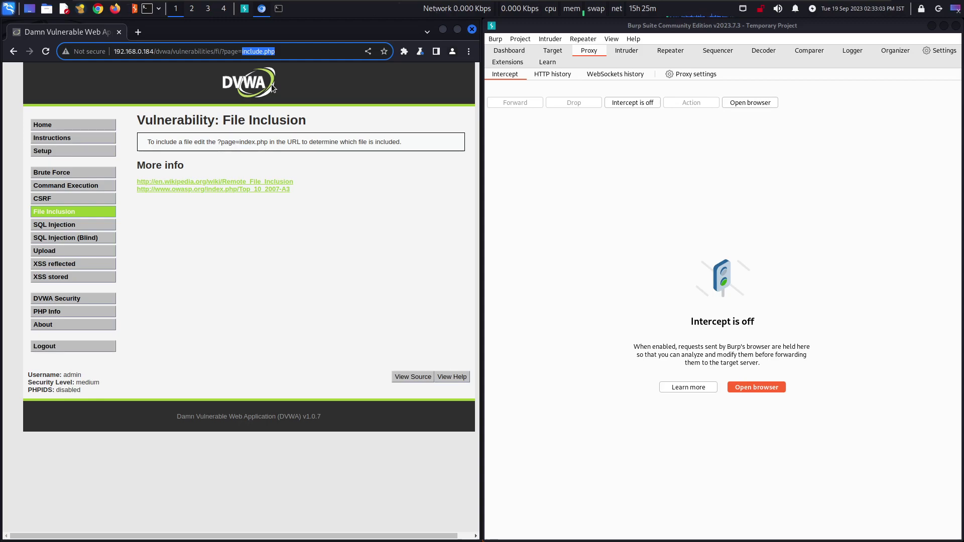
type("/e")
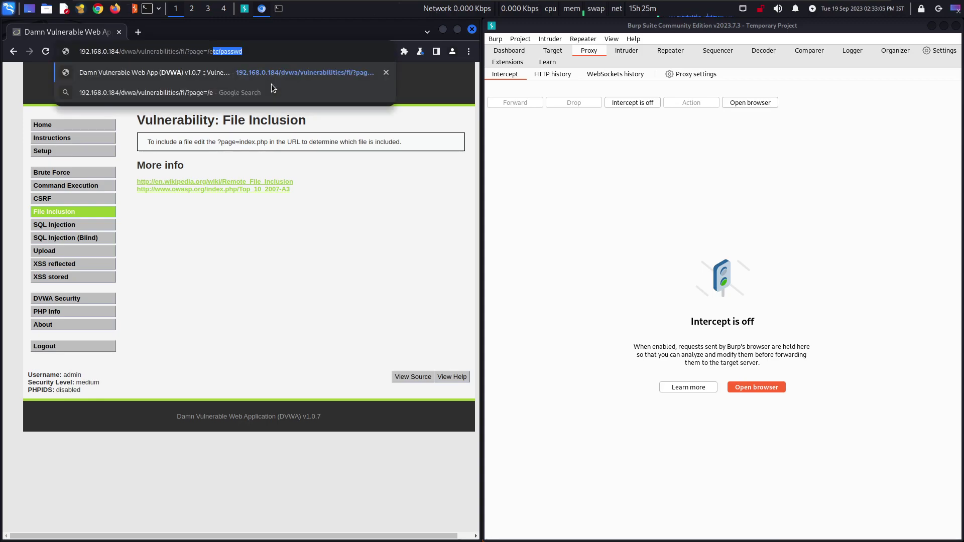
type("tc/pas")
type("swd")
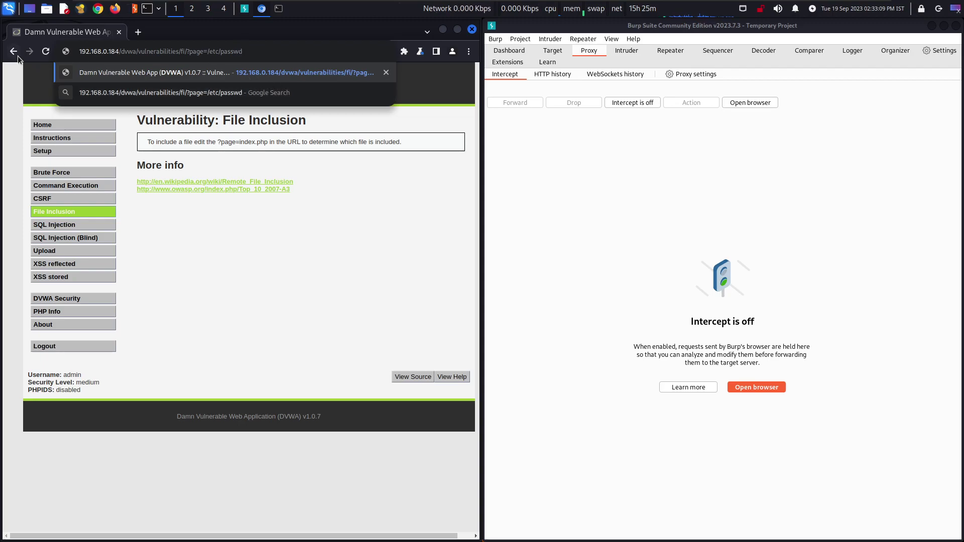
Submit an edited page request, return to File Inclusion, and review the file-choice hint
key("Return")
left_click(75, 217)
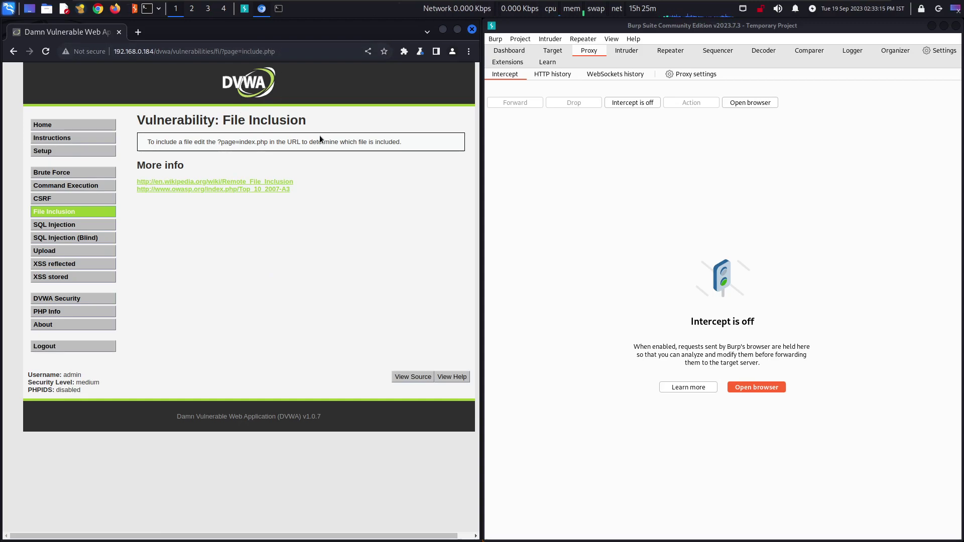
left_click_drag(242, 142, 396, 146)
left_click(370, 189)
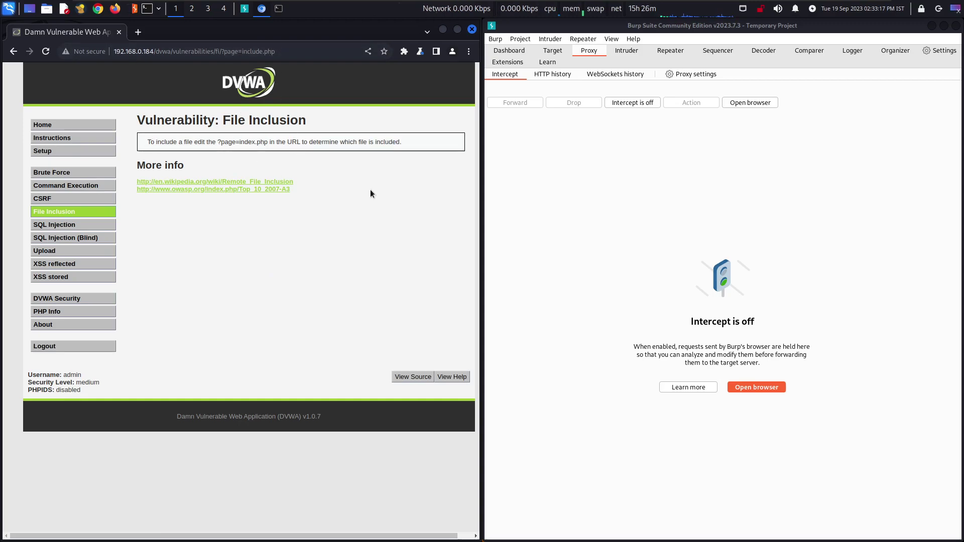
Load page=/etc/passwd and highlight the dumped passwd file contents
left_click_drag(287, 51, 242, 51)
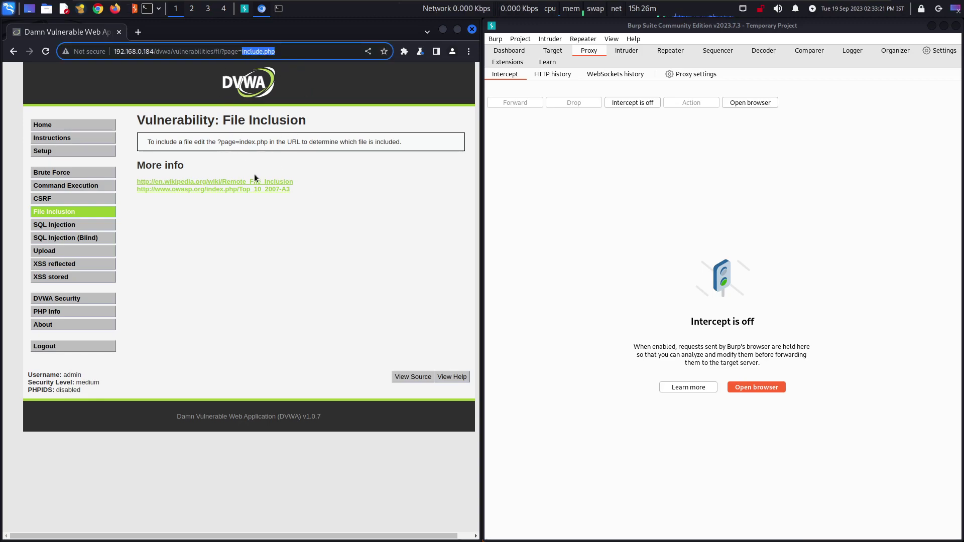
type("/etc/pass")
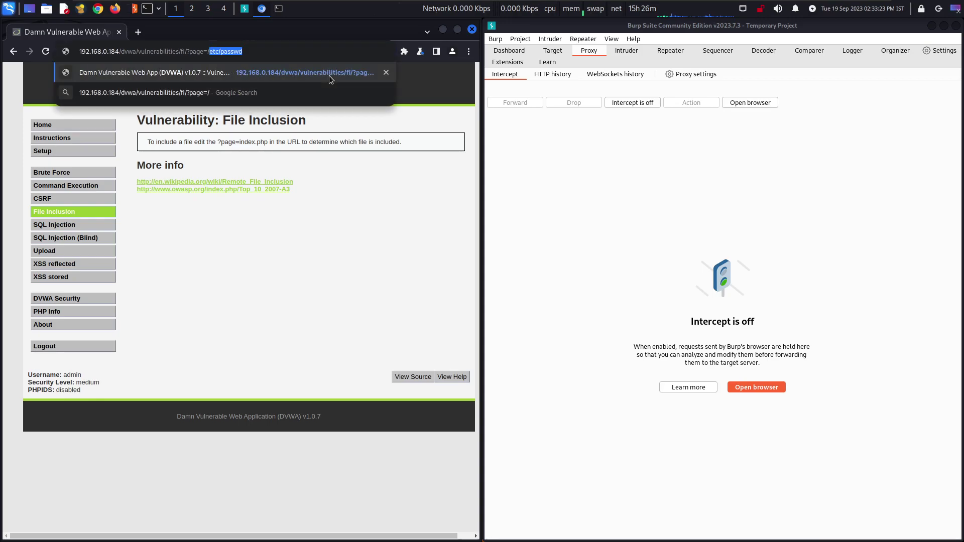
key("Return")
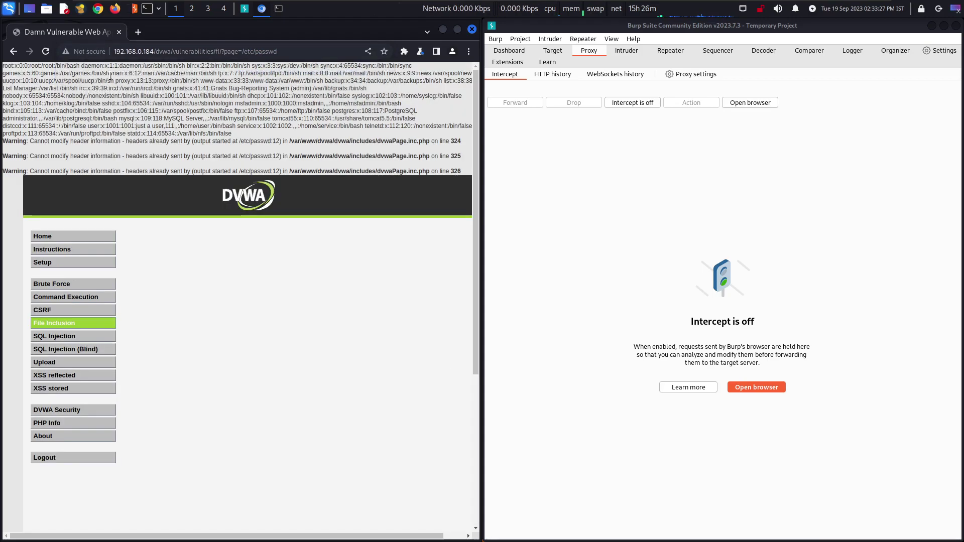
left_click_drag(3, 66, 411, 126)
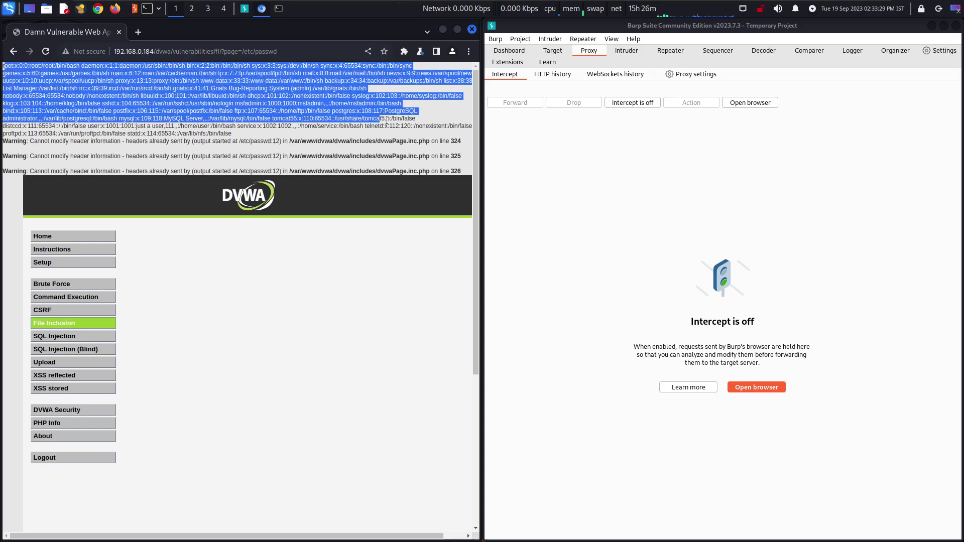
left_click(411, 126)
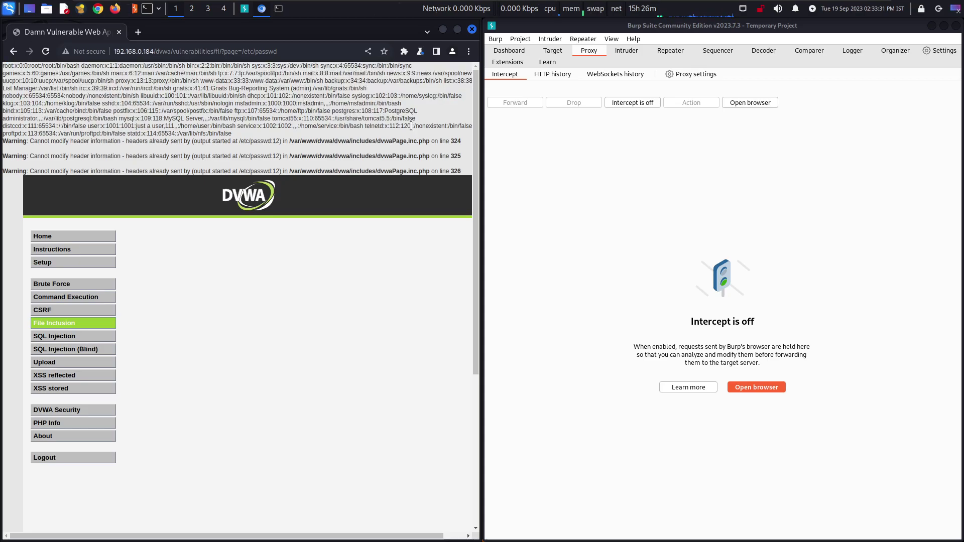
left_click_drag(252, 134, 92, 96)
left_click(92, 96)
left_click(43, 414)
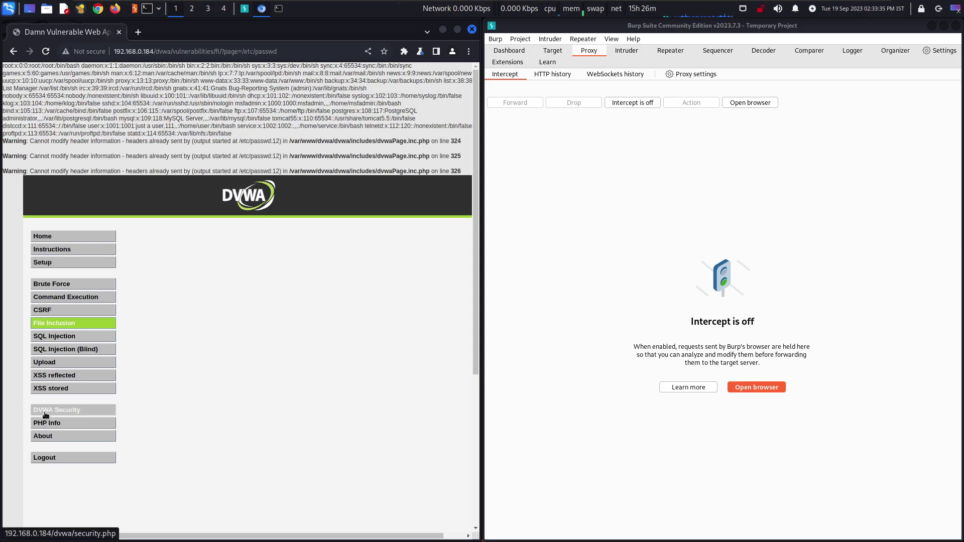
Set DVWA security to high and open the File Inclusion exercise
left_click(151, 208)
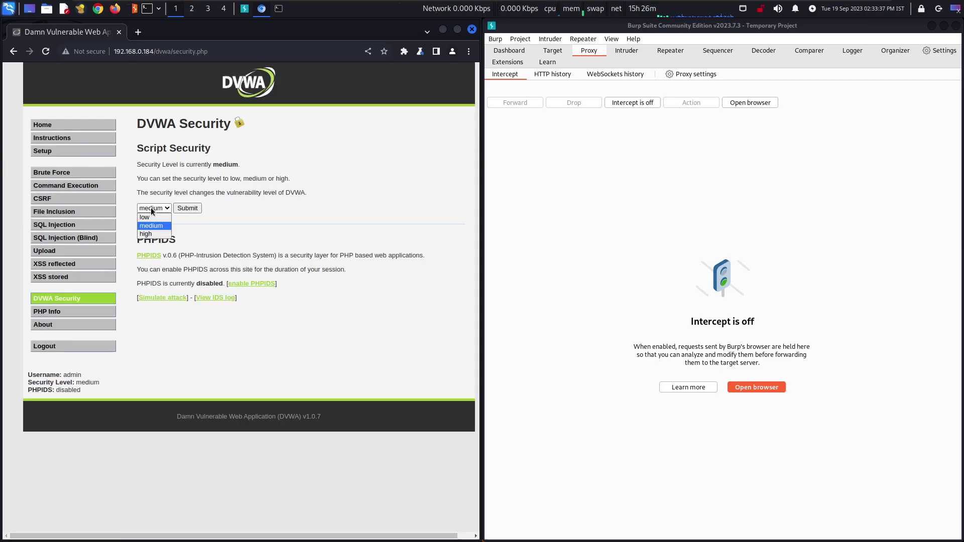
left_click(151, 234)
left_click(183, 210)
left_click(53, 211)
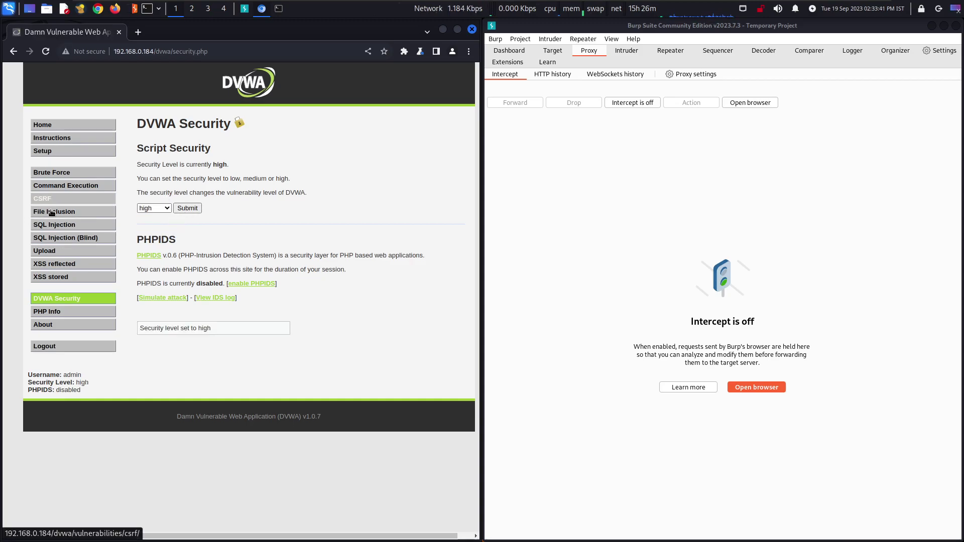
Request page=/etc/passwd, which returns File not found, then go back
left_click_drag(276, 52, 242, 51)
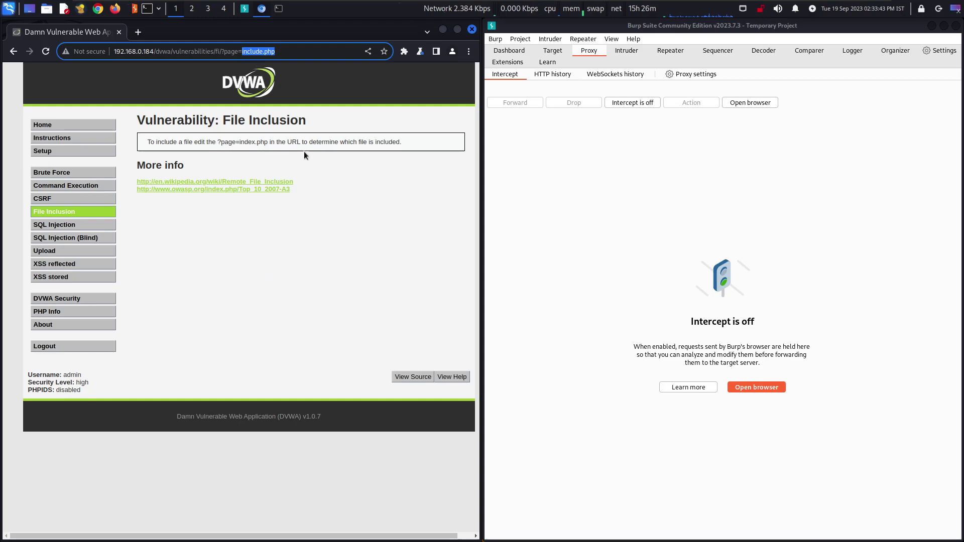
type("/etcpass")
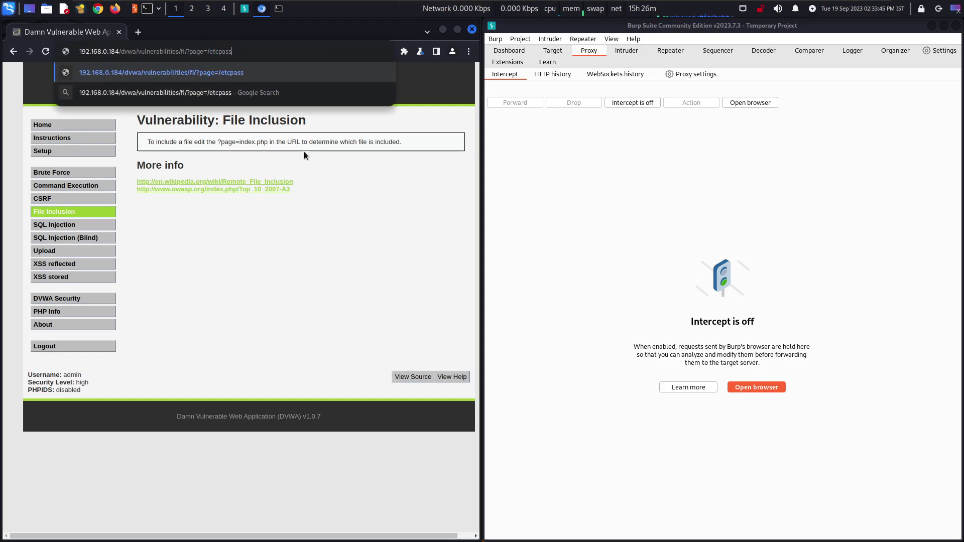
key("BackSpace")
key("BackSpace")
type("/passw")
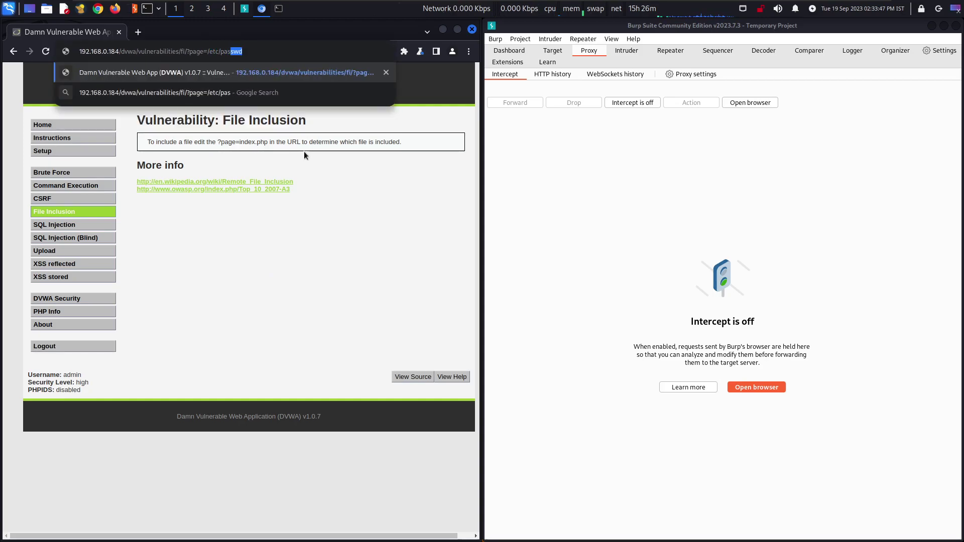
key("Return")
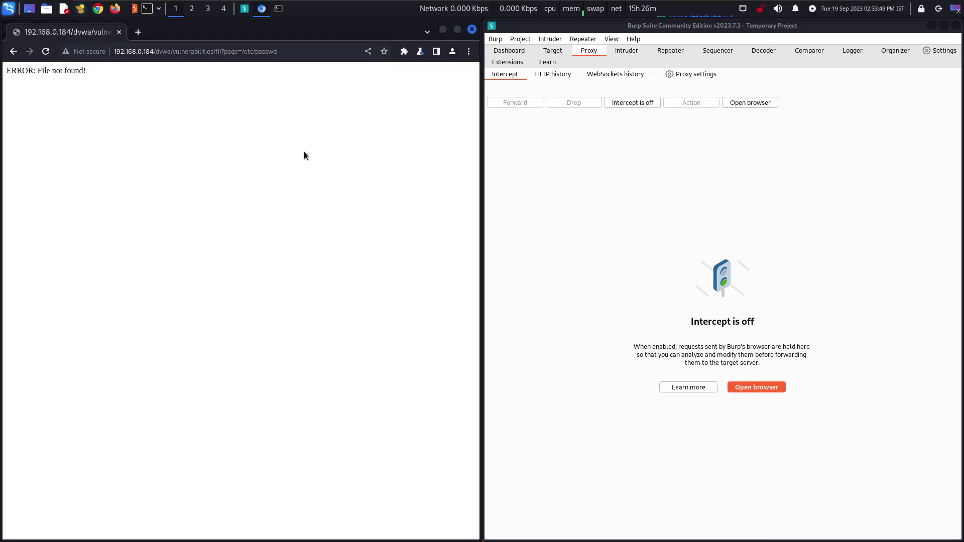
left_click(13, 52)
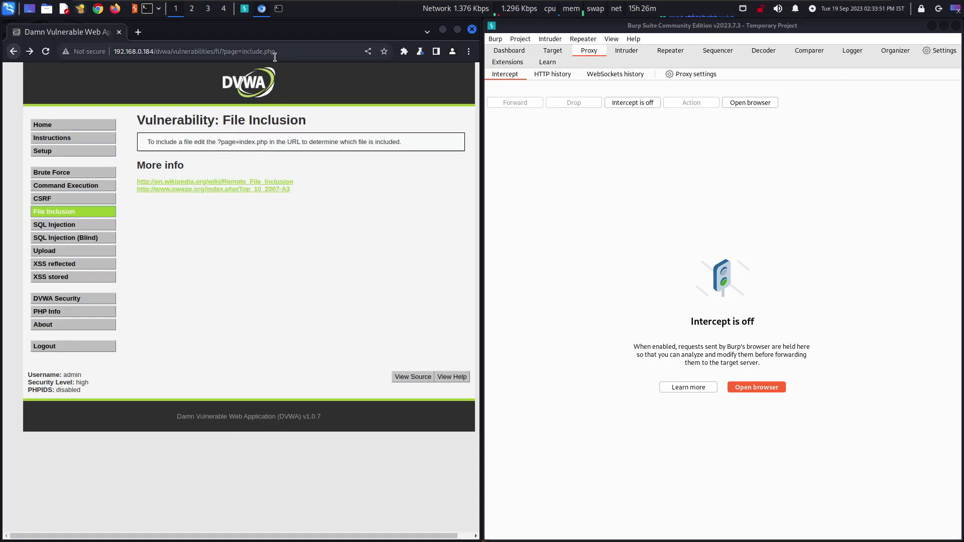
Try a directory traversal path in the page parameter, then go back and edit the URL
left_click(279, 52)
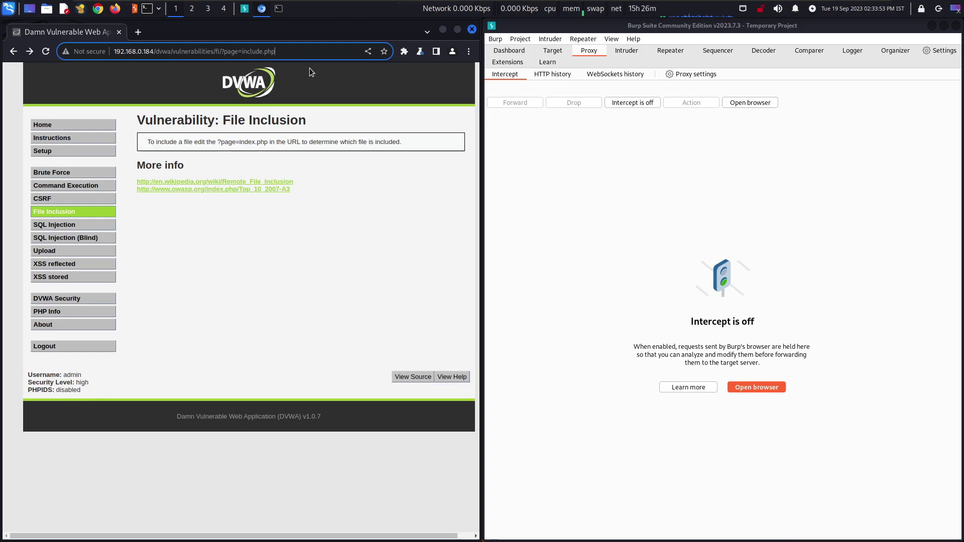
type("/../../..")
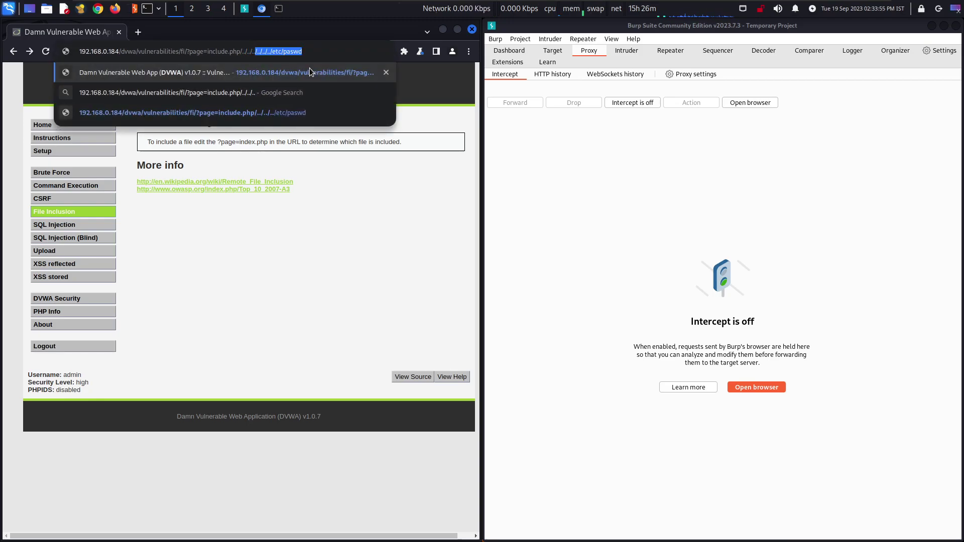
type("/../../../etc/paswd")
key("Return")
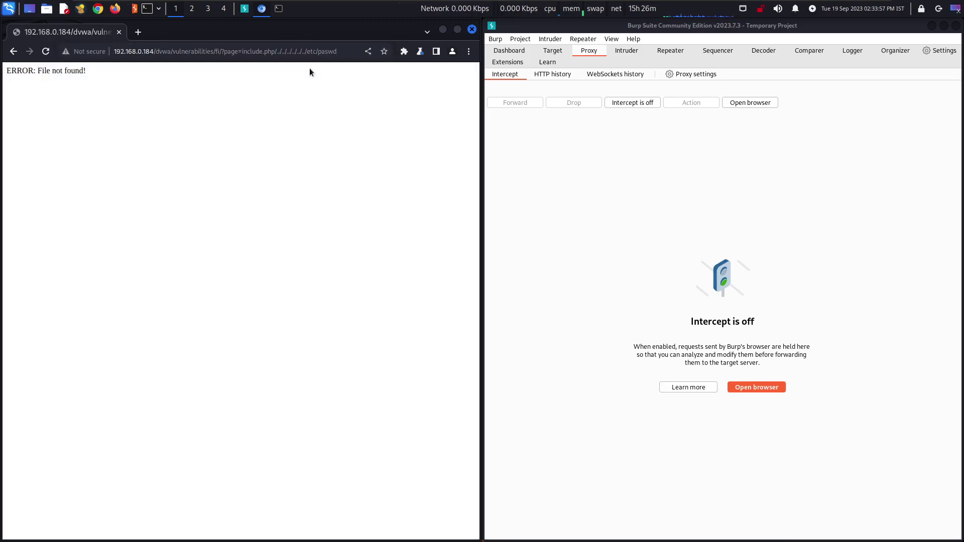
left_click(12, 50)
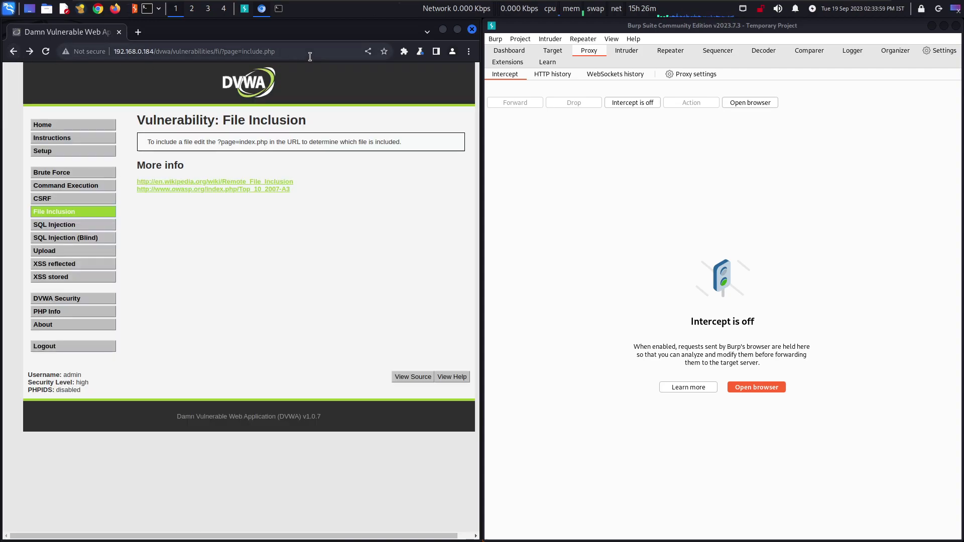
double_click(270, 51)
key("Right")
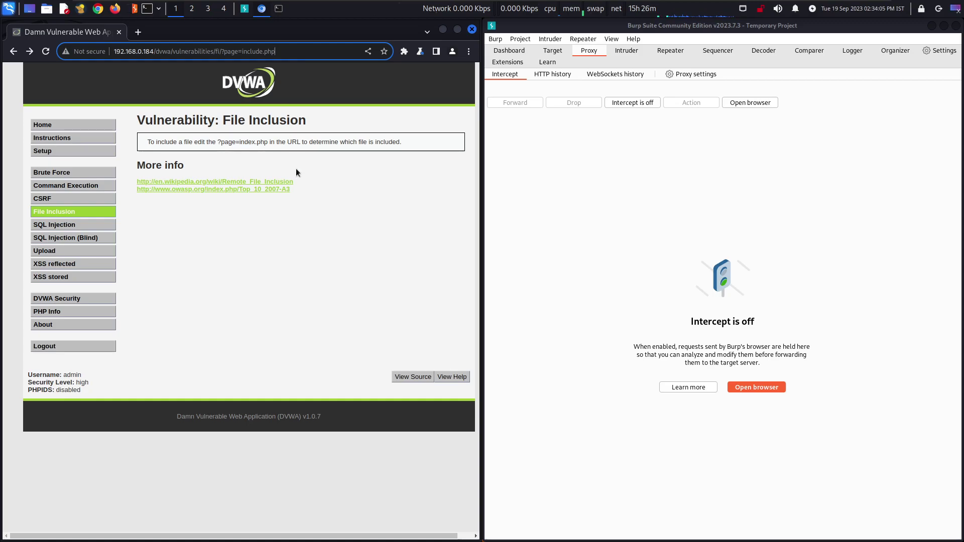
left_click(406, 379)
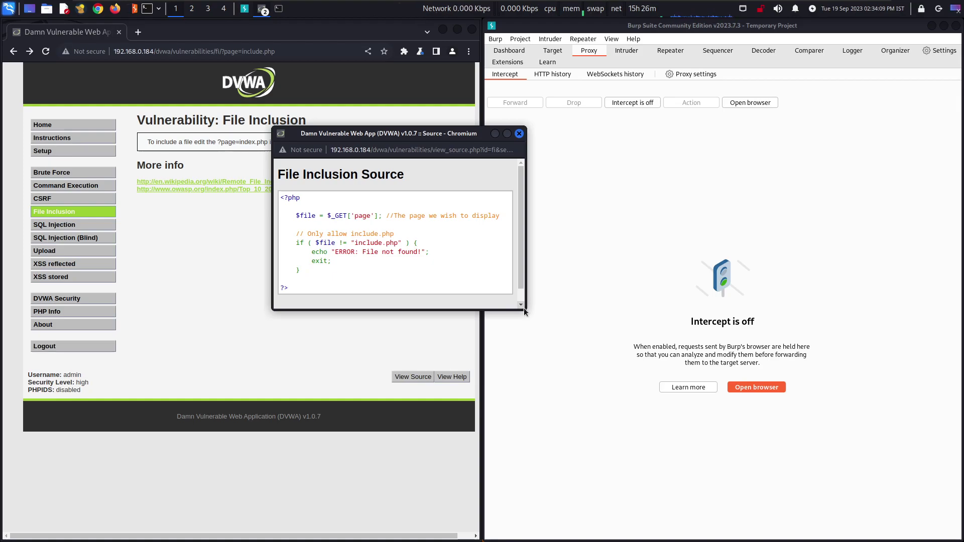
scroll(524, 308, "down", 1)
left_click_drag(524, 308, 716, 412)
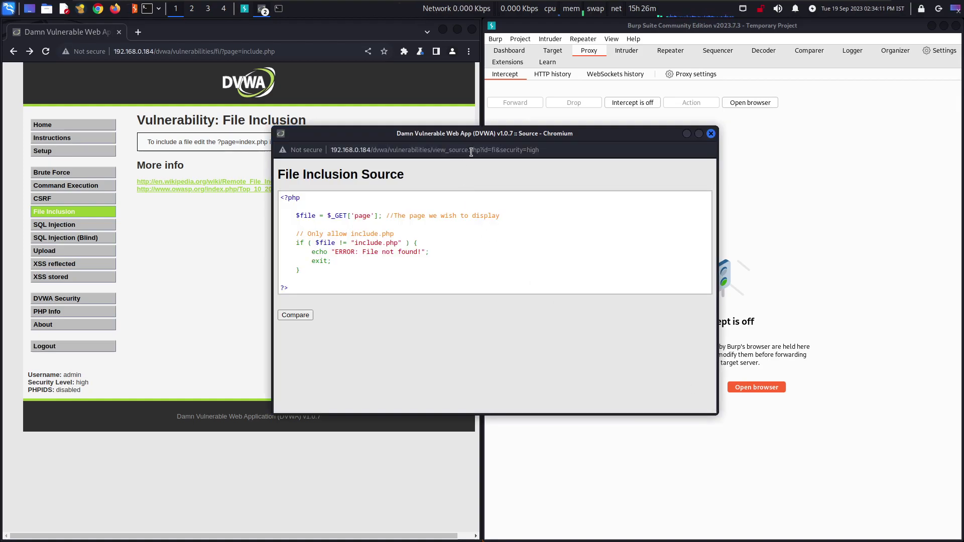
left_click_drag(483, 136, 375, 126)
left_click_drag(196, 222, 287, 221)
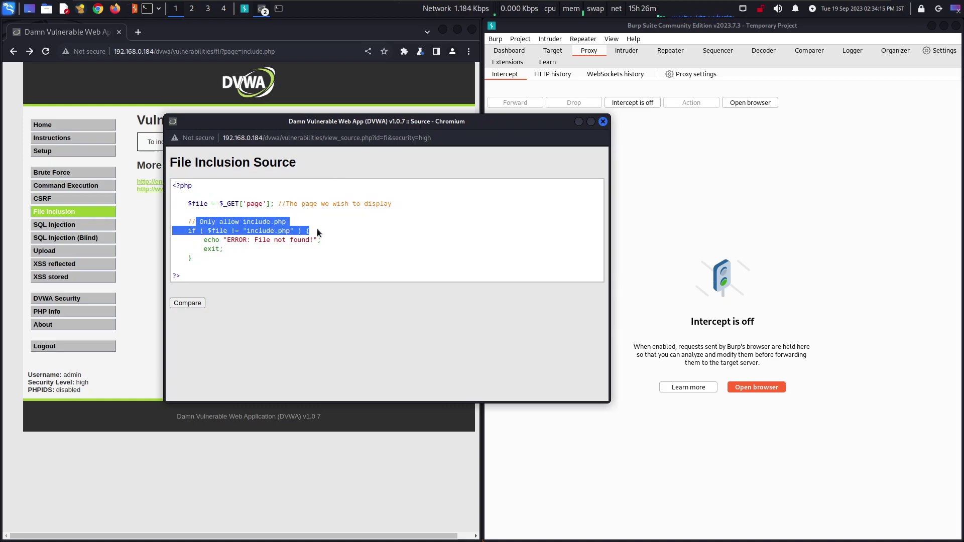
left_click_drag(287, 222, 323, 251)
left_click(323, 250)
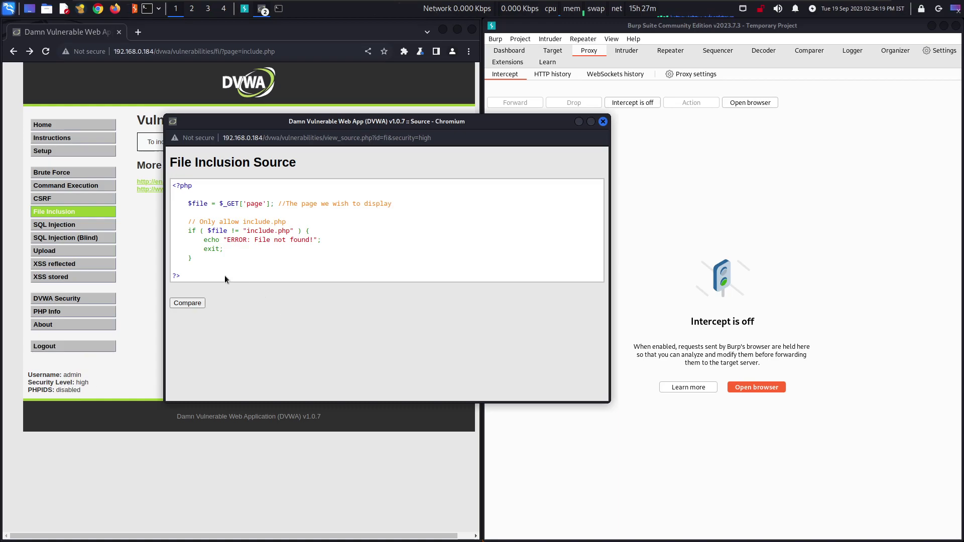
mouse_move(176, 185)
left_mouse_down()
mouse_move(404, 265)
mouse_move(399, 278)
left_mouse_up()
left_click(399, 278)
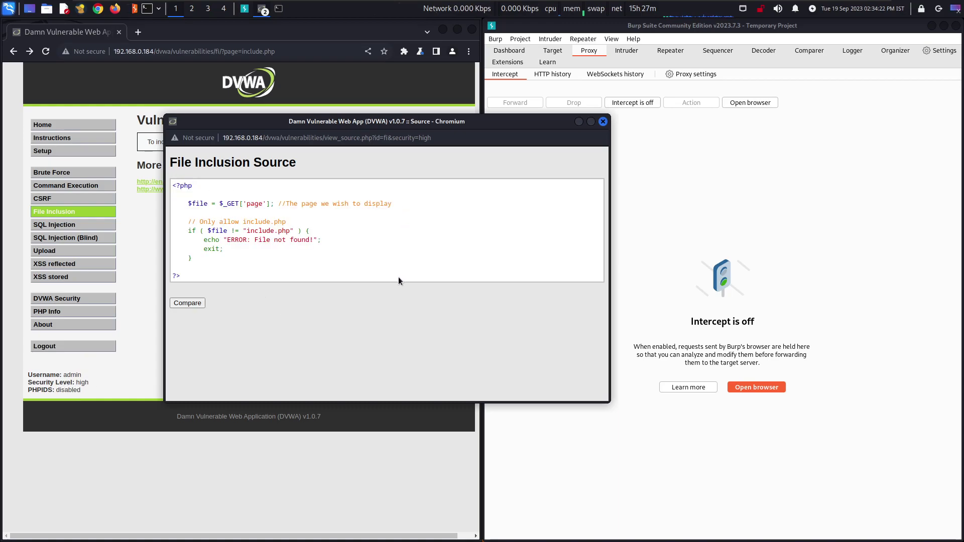
triple_click(188, 274)
left_click_drag(207, 263, 199, 223)
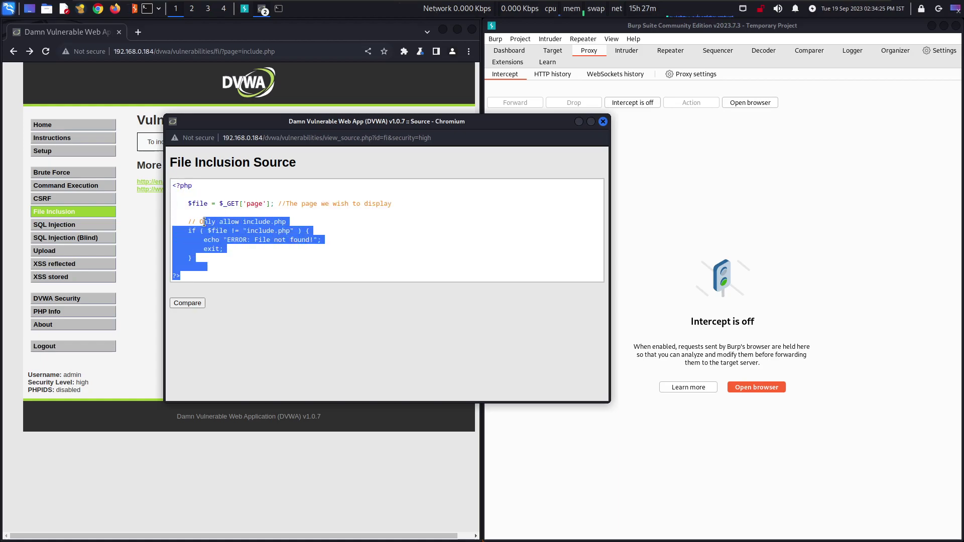
left_click(204, 222)
left_click(604, 122)
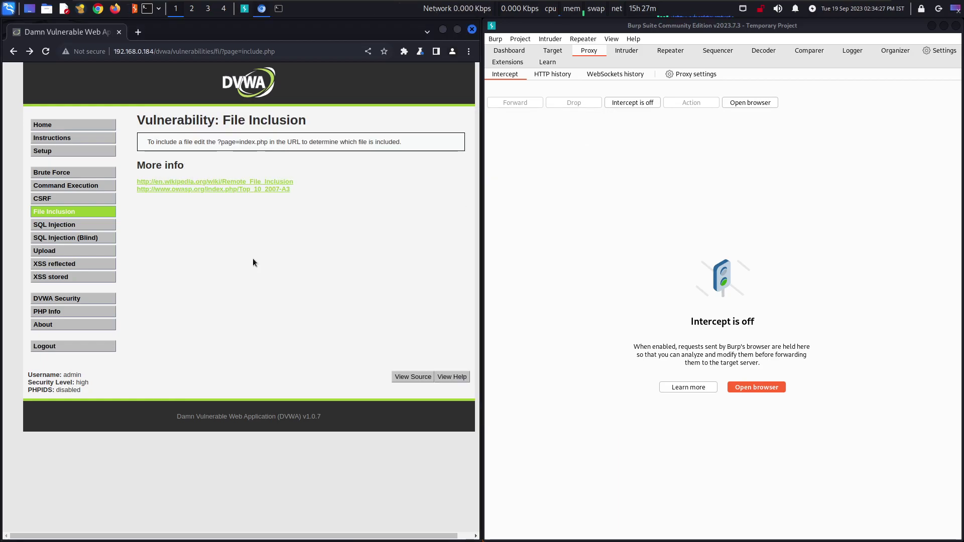
Request include.php?file=/etc/passwd, see File not found, and go back with Alt+Left
left_click(275, 52)
mouse_move(275, 52)
left_mouse_down()
mouse_move(236, 51)
mouse_move(244, 52)
left_mouse_up()
left_click(286, 51)
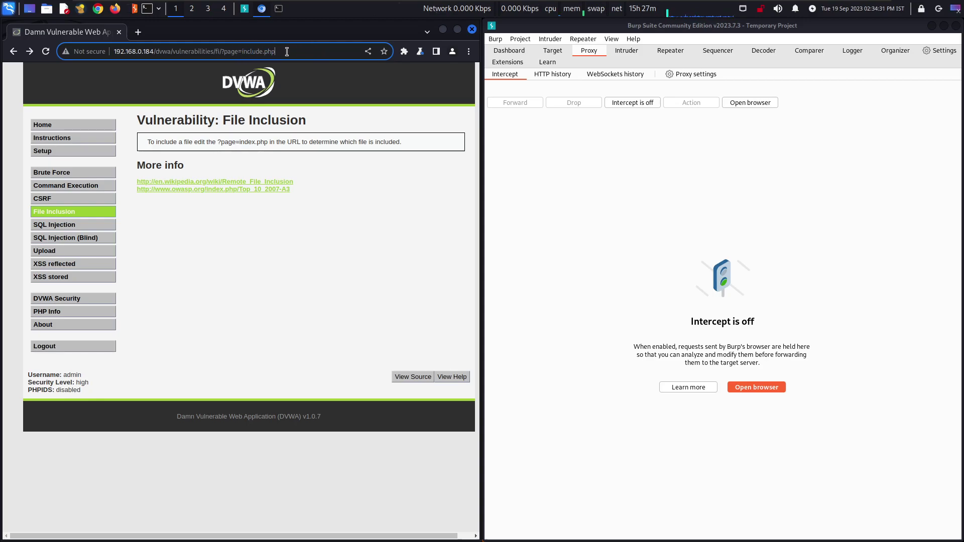
type("?")
key("BackSpace")
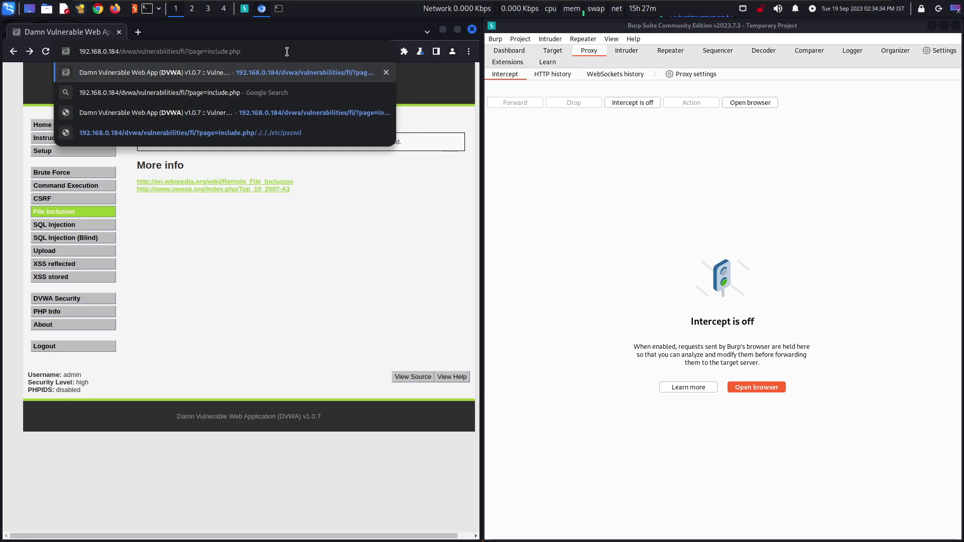
type("?file")
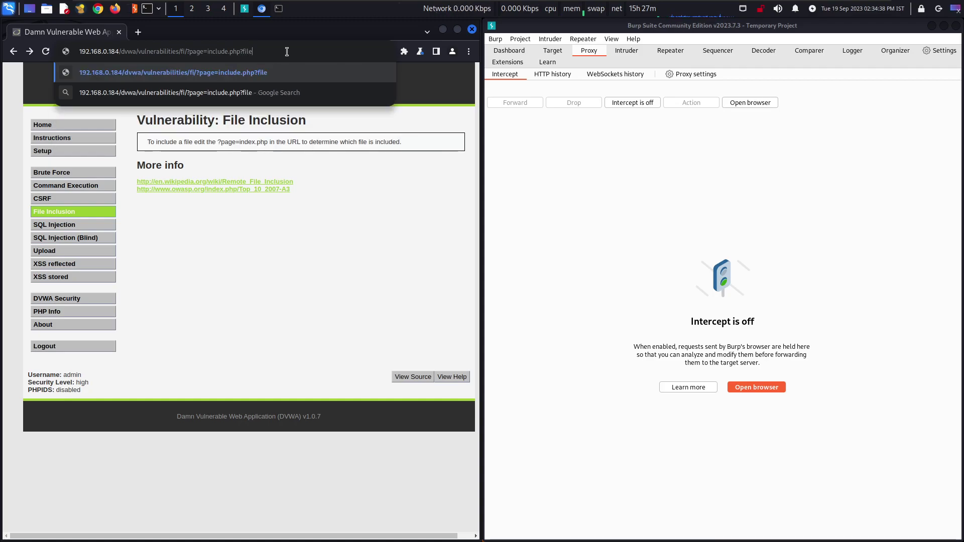
type("=")
type("/etc/passwd")
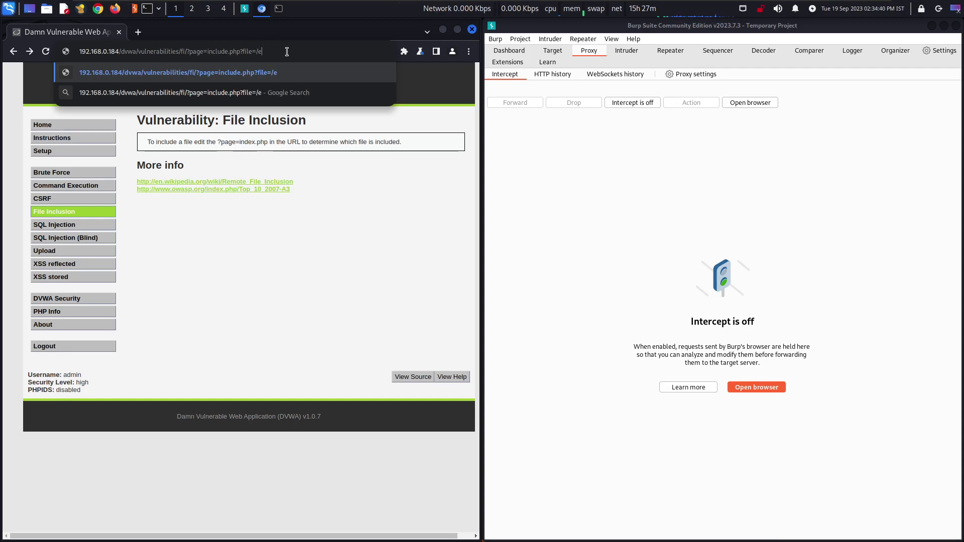
key("Return")
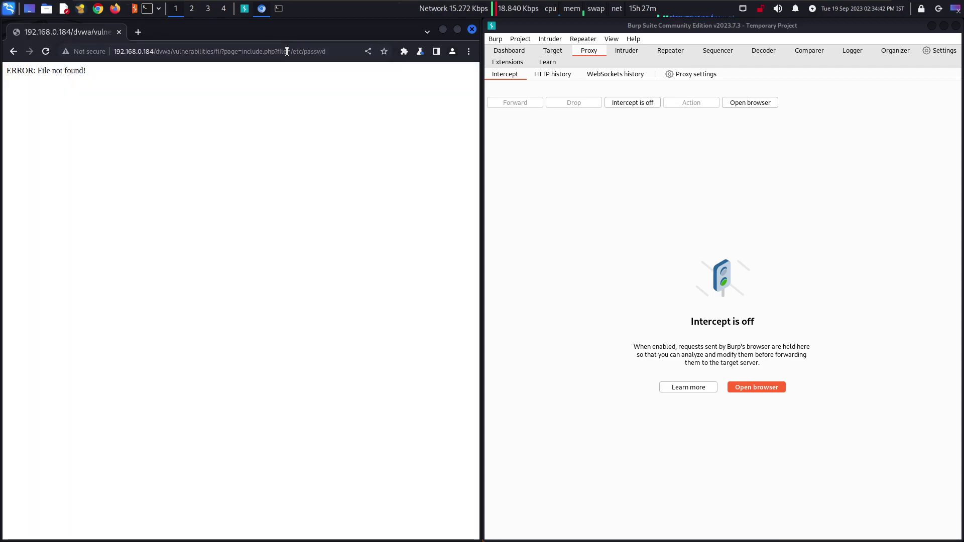
key("alt+Left")
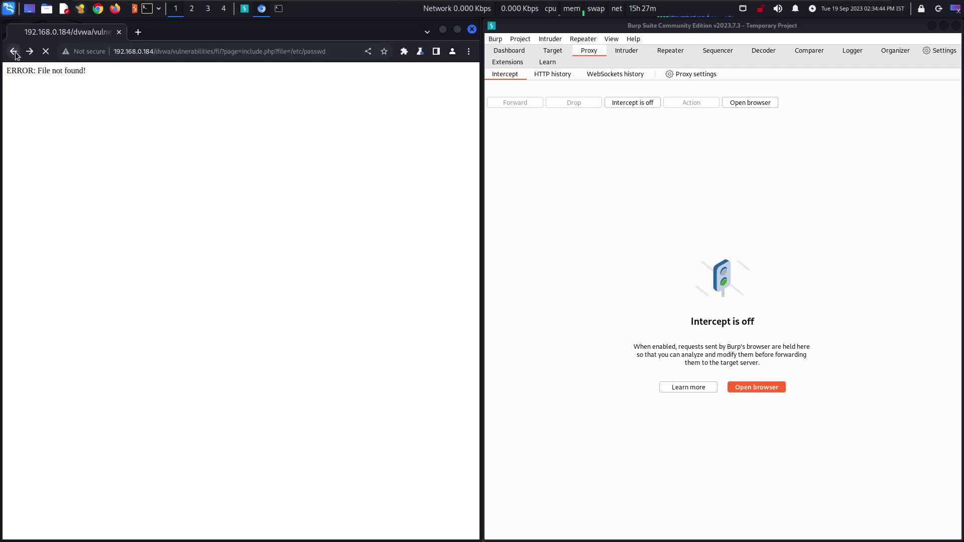
Use Burp's payload page=file%0A/../../etc/passwd, see File not found, then go back
left_click(761, 50)
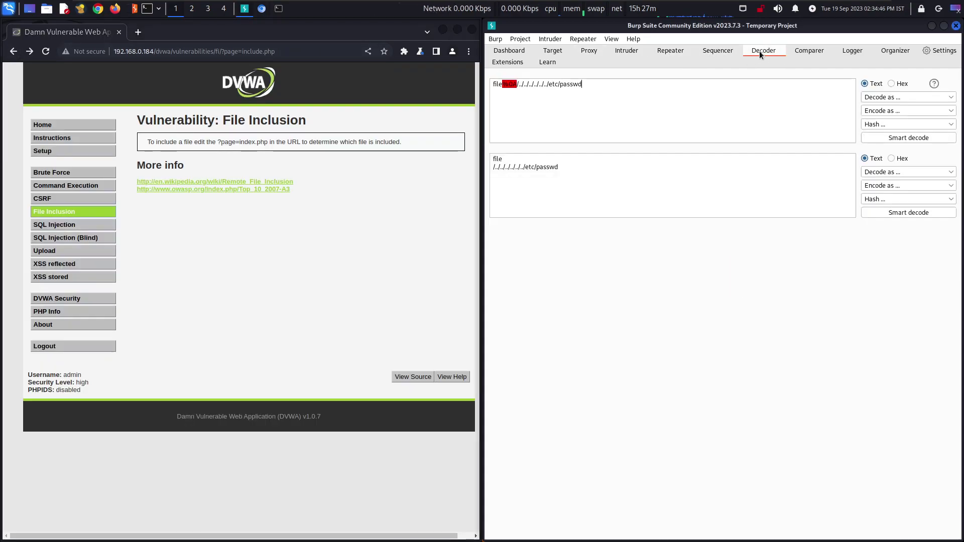
key("ctrl+a")
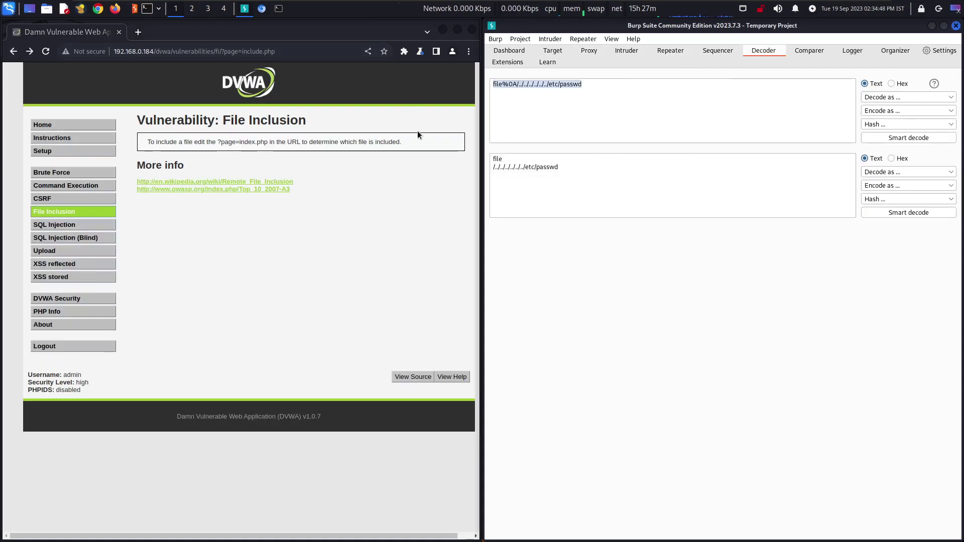
left_click(294, 50)
left_click(313, 50)
left_click_drag(318, 50, 241, 51)
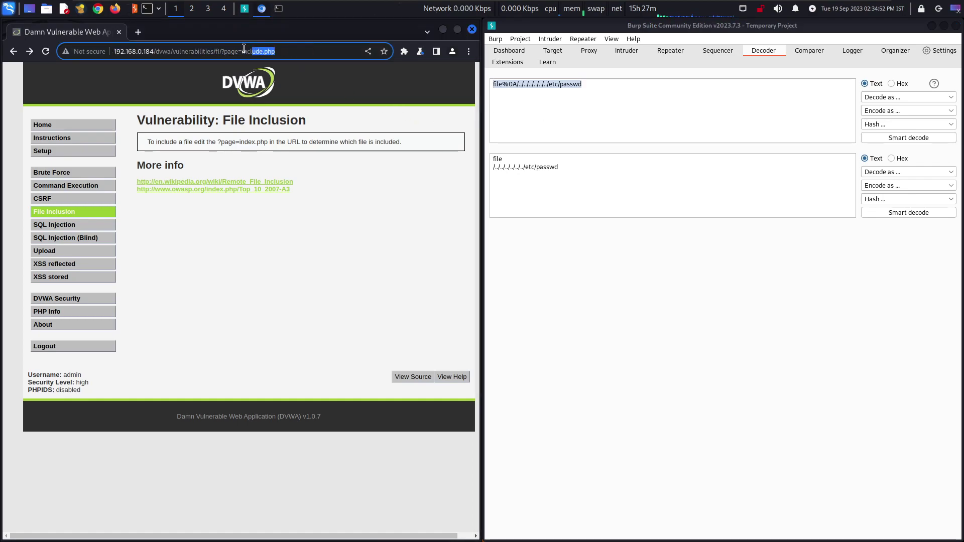
type("file%0A/../../../../../../etc/passwd")
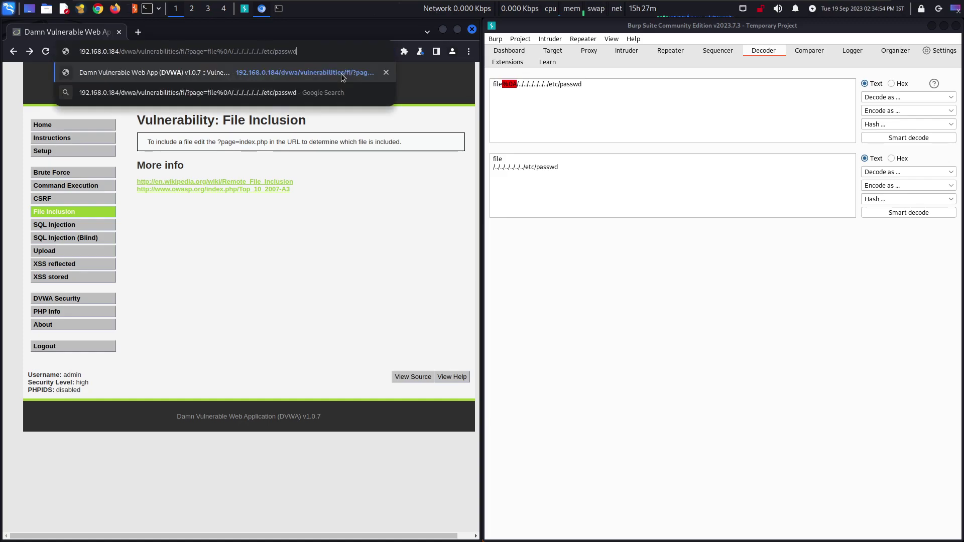
key("Return")
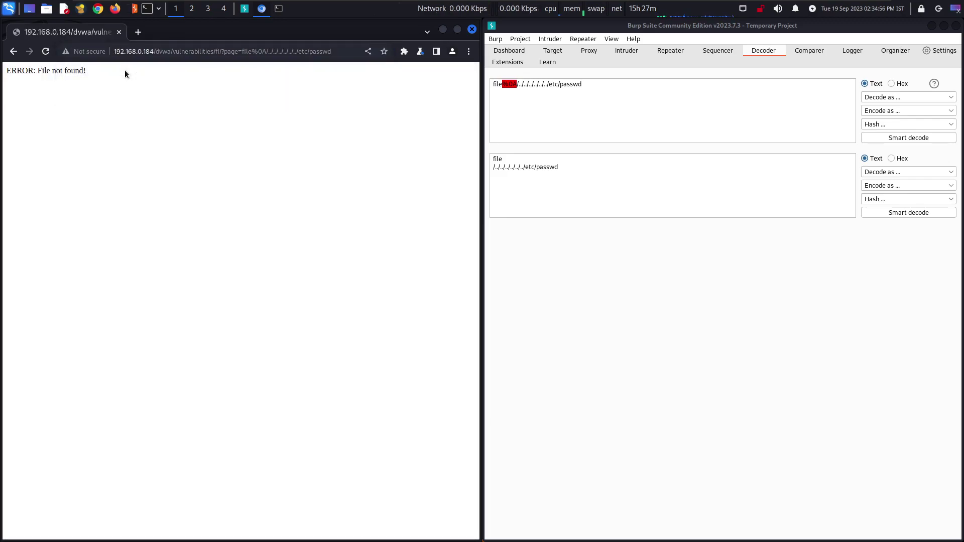
left_click(14, 51)
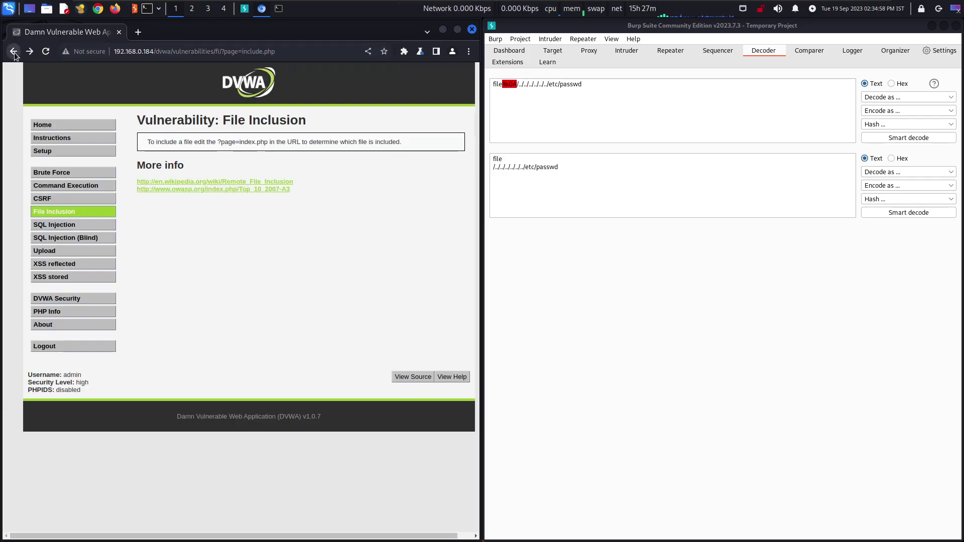
left_click(298, 50)
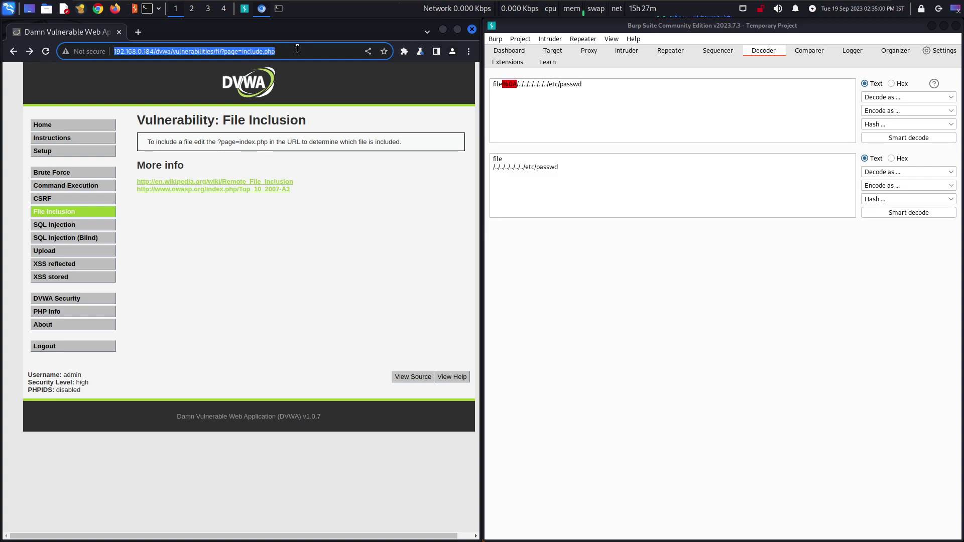
key("Escape")
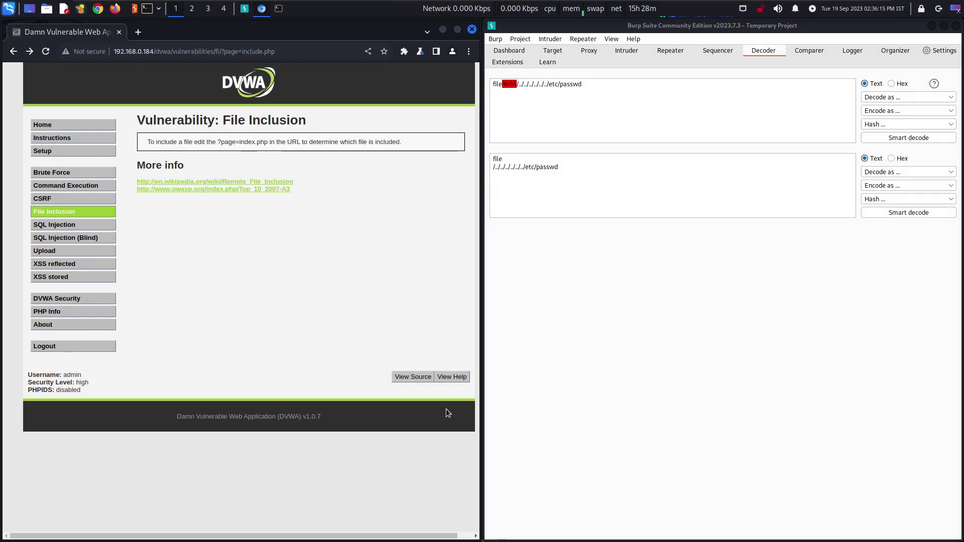
left_click(419, 379)
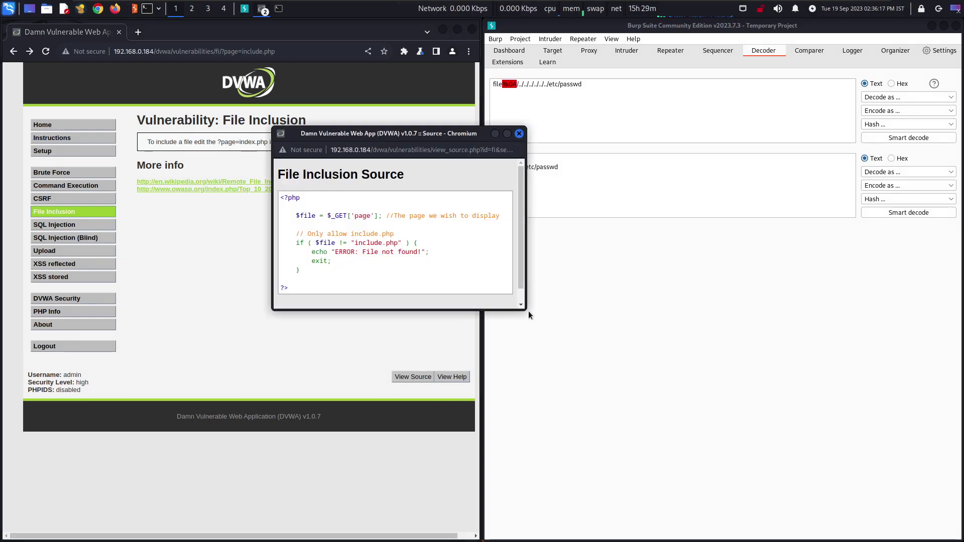
left_click_drag(526, 310, 606, 372)
left_click_drag(308, 243, 429, 253)
left_click(436, 258)
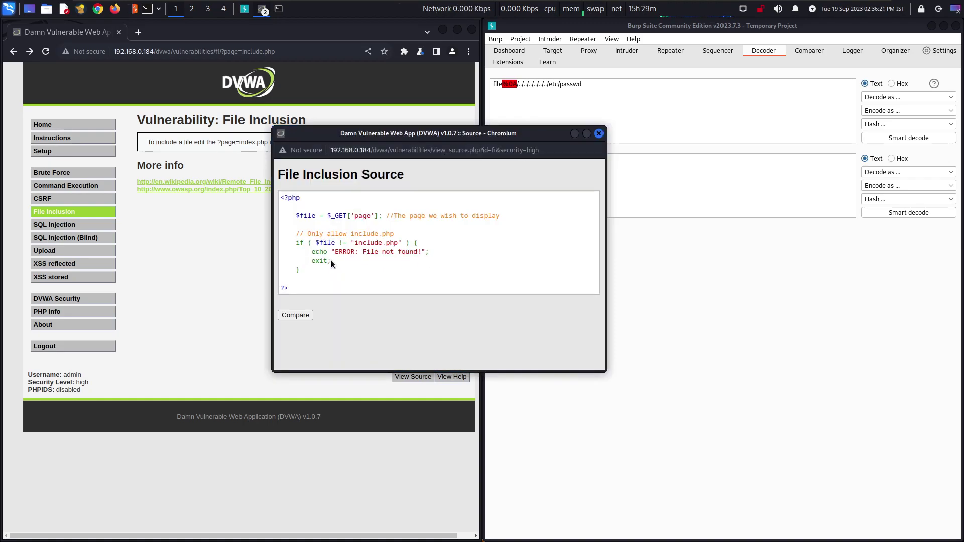
mouse_move(429, 252)
left_mouse_down()
mouse_move(296, 242)
mouse_move(444, 251)
left_mouse_up()
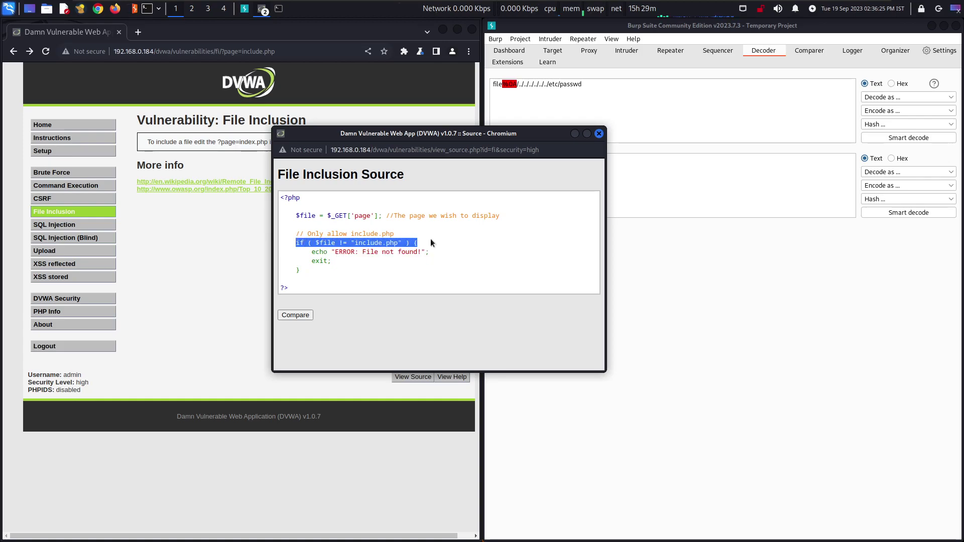
left_click(444, 252)
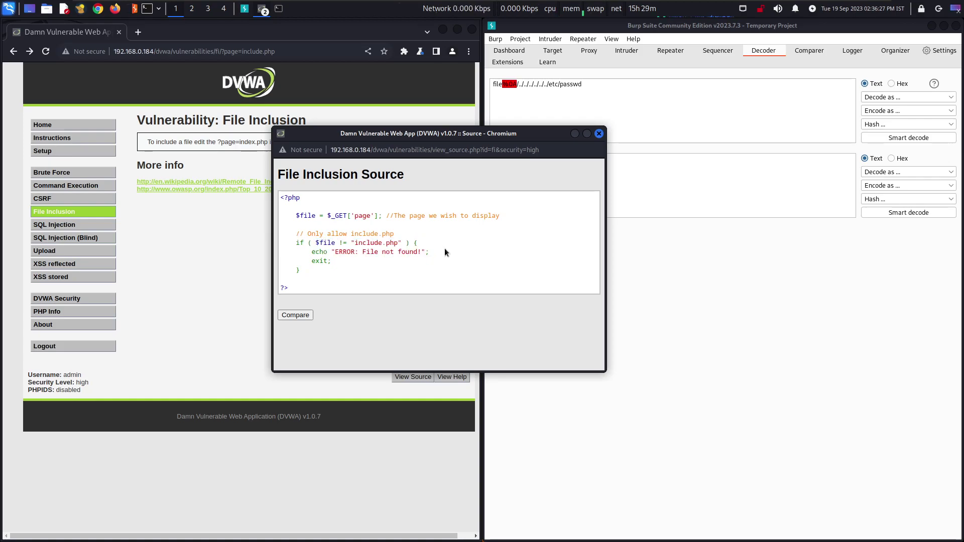
left_click_drag(394, 139, 616, 143)
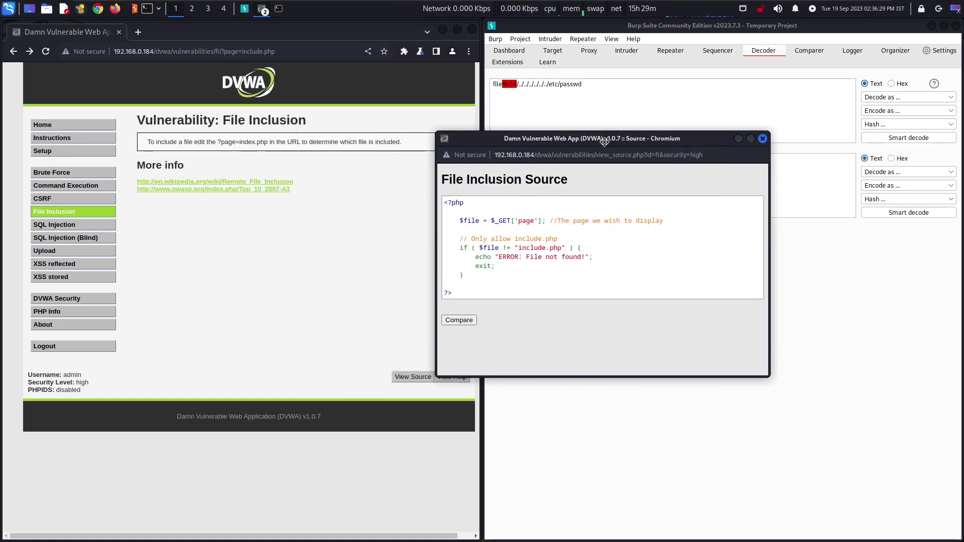
left_click_drag(538, 247, 558, 248)
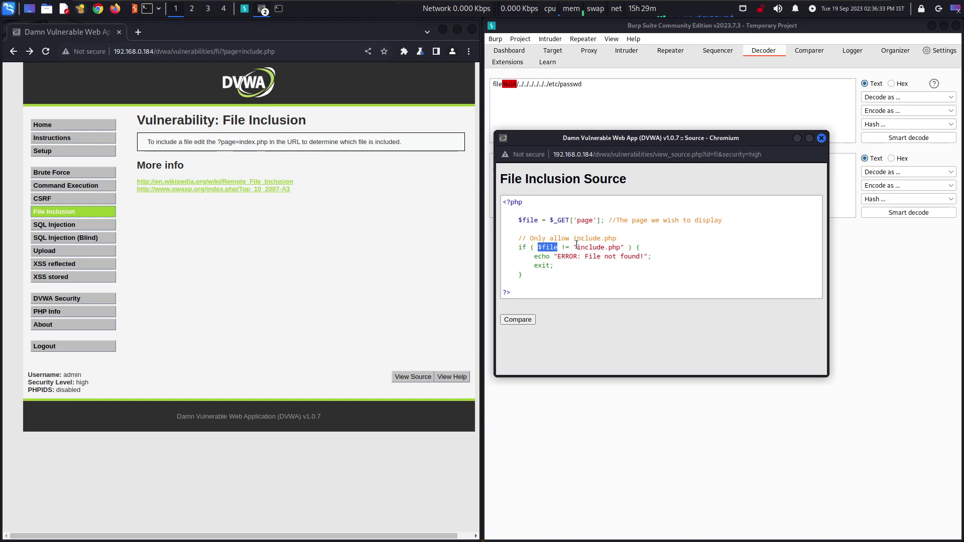
left_click_drag(561, 247, 624, 248)
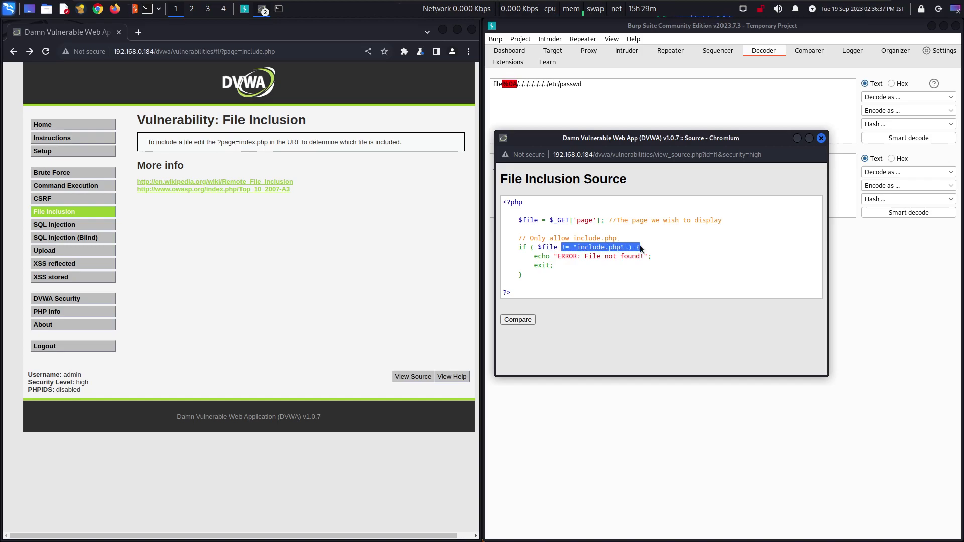
mouse_move(624, 247)
left_mouse_down()
mouse_move(564, 256)
mouse_move(655, 257)
left_mouse_up()
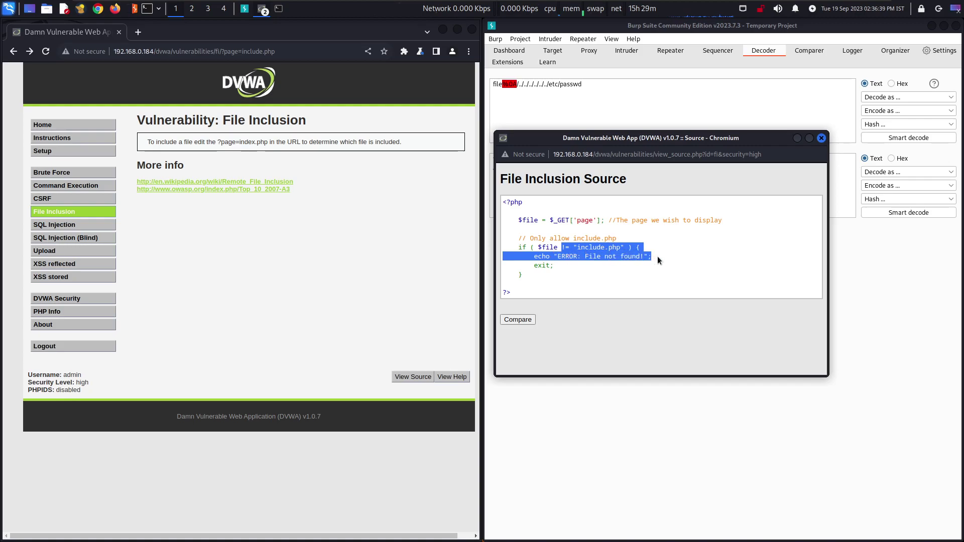
left_click(657, 256)
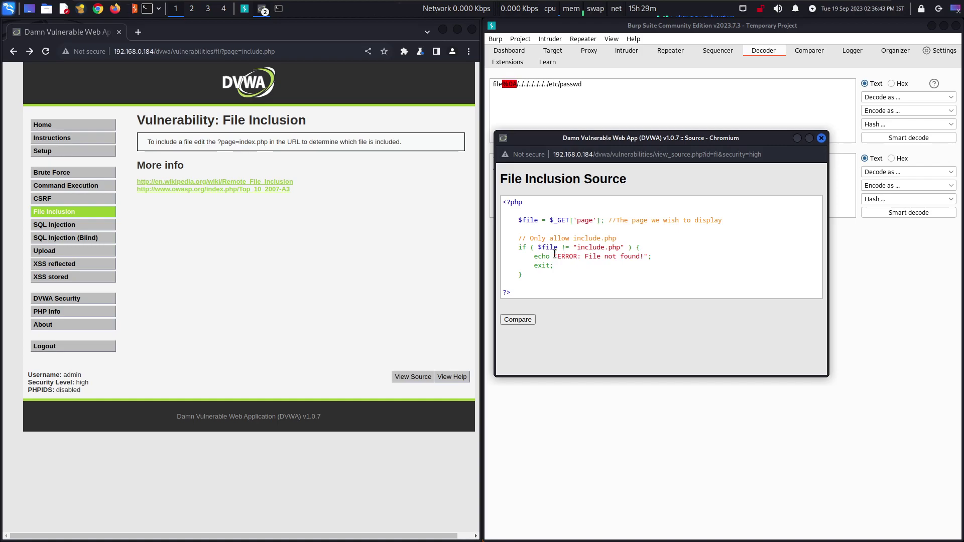
left_click_drag(509, 202, 537, 297)
left_click(537, 298)
left_click(821, 137)
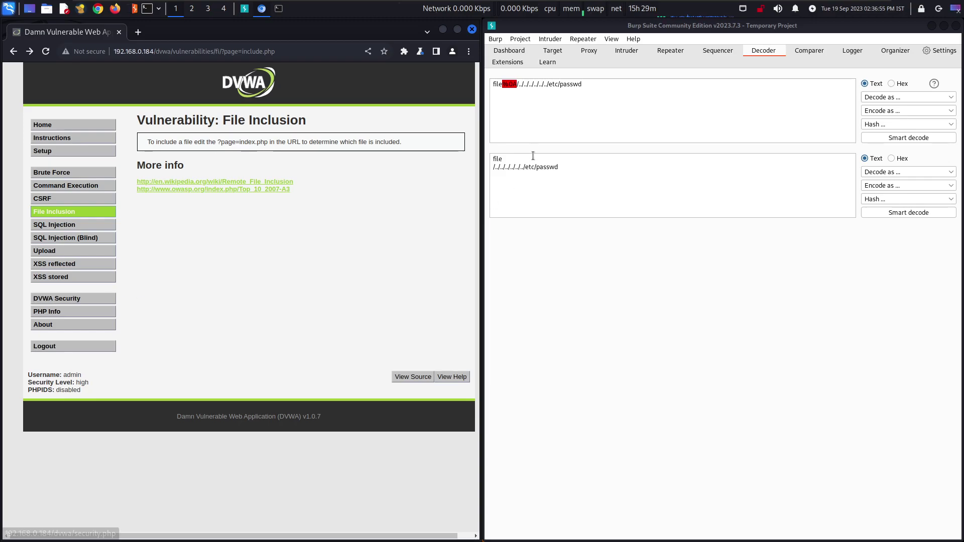
Compare Burp's encoded and decoded newline payloads, then reopen DVWA's File Inclusion source
left_click(629, 91)
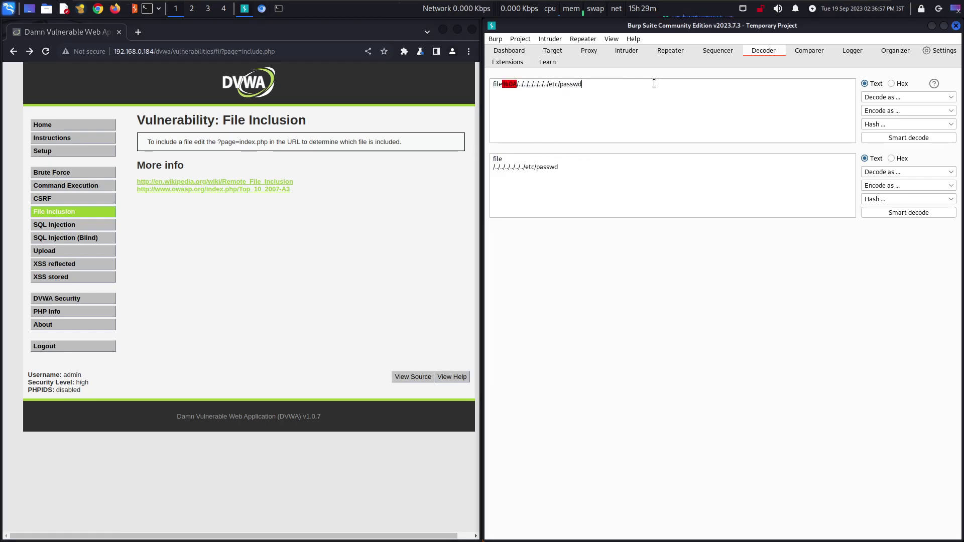
left_click_drag(654, 82, 436, 77)
left_click_drag(576, 165, 447, 149)
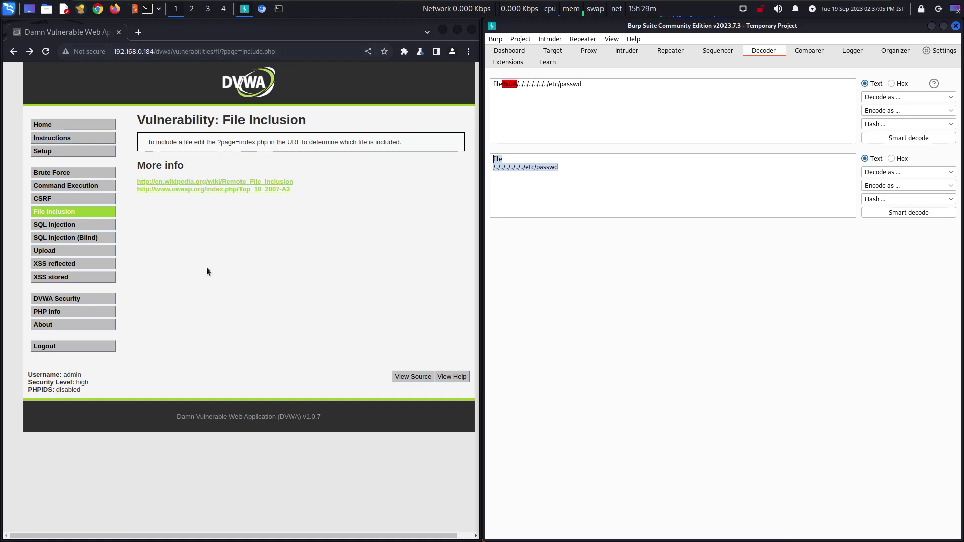
left_click(60, 214)
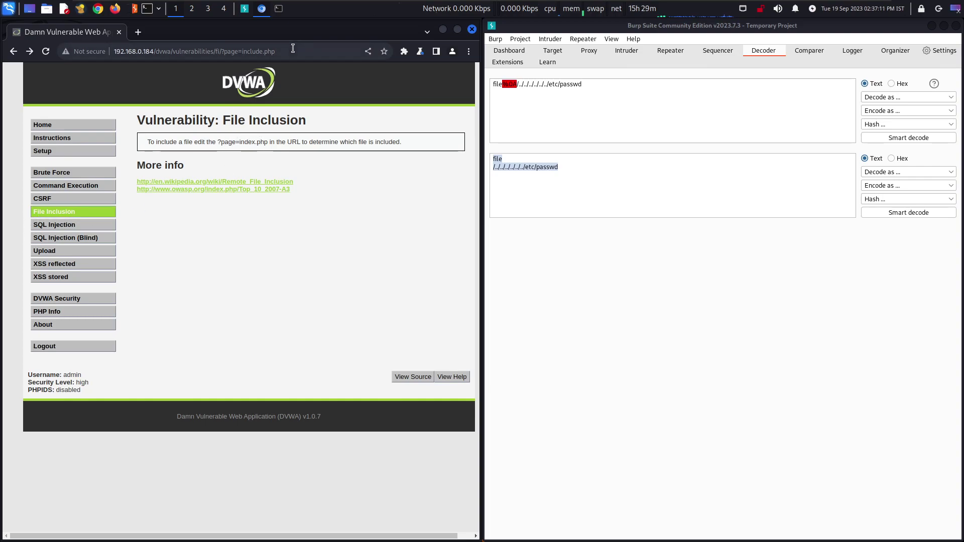
left_click(396, 380)
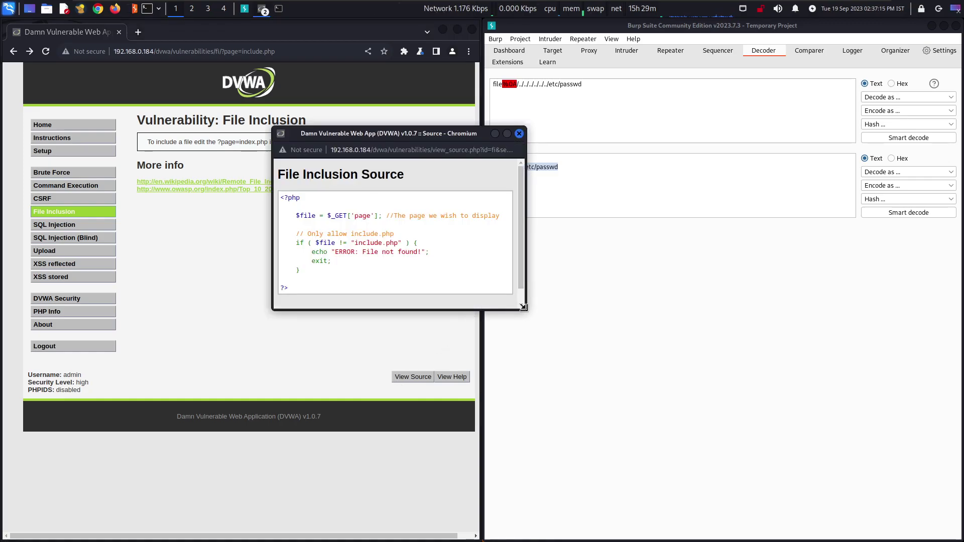
Enlarge the source window, highlight and clear the code, then close it
left_click_drag(523, 307, 675, 411)
left_click_drag(302, 288, 275, 193)
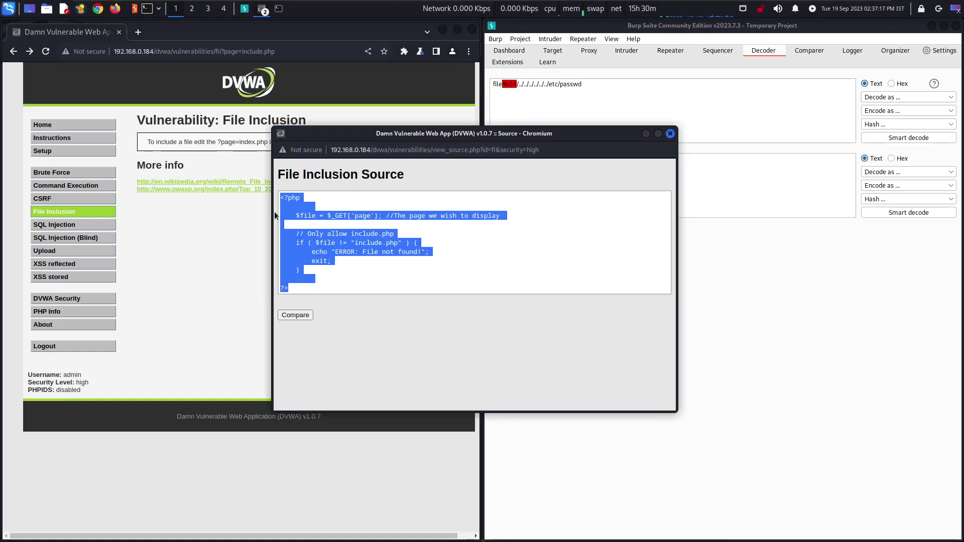
left_click(377, 298)
left_click(671, 134)
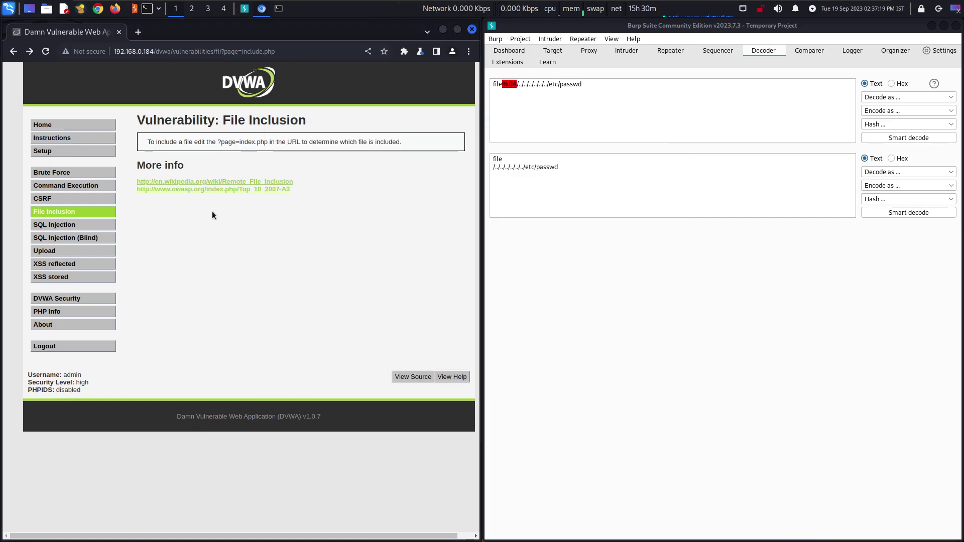